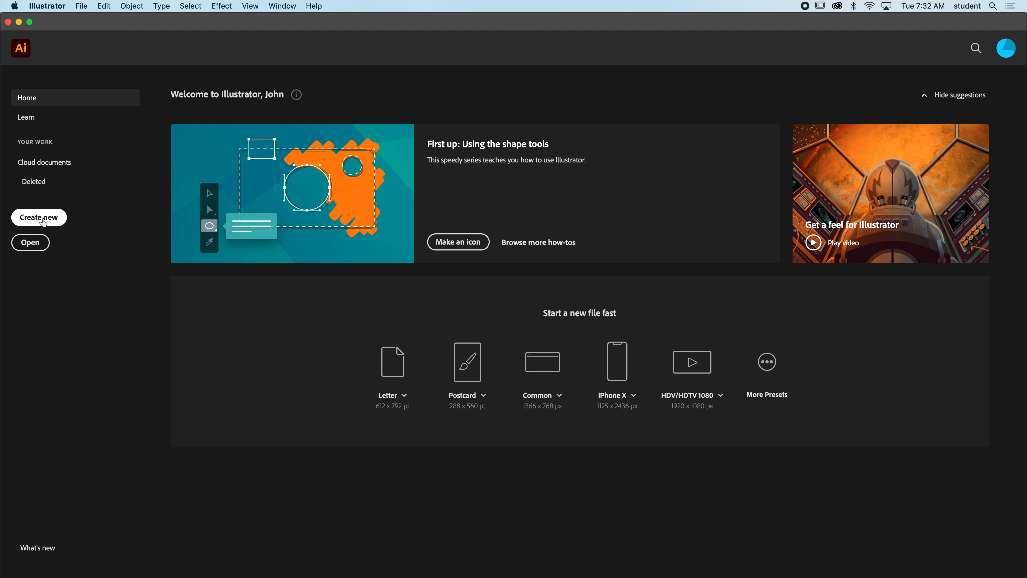
- Create a new Letter document, 612 x 792 pt in CMYK Color, and dismiss the welcome tour
{"action": "left_click", "coordinate": [40, 218]}
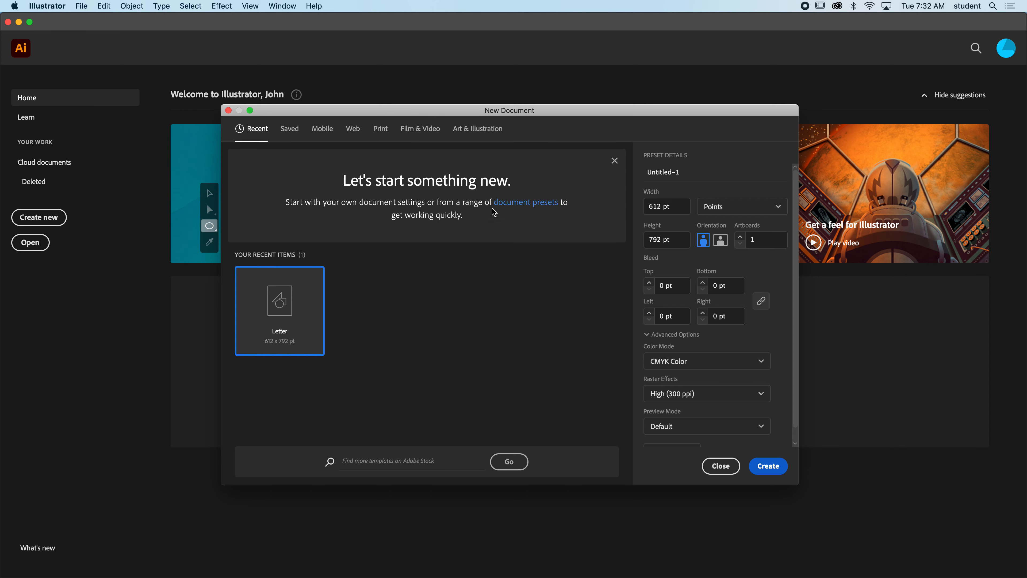
{"action": "key", "text": "Escape"}
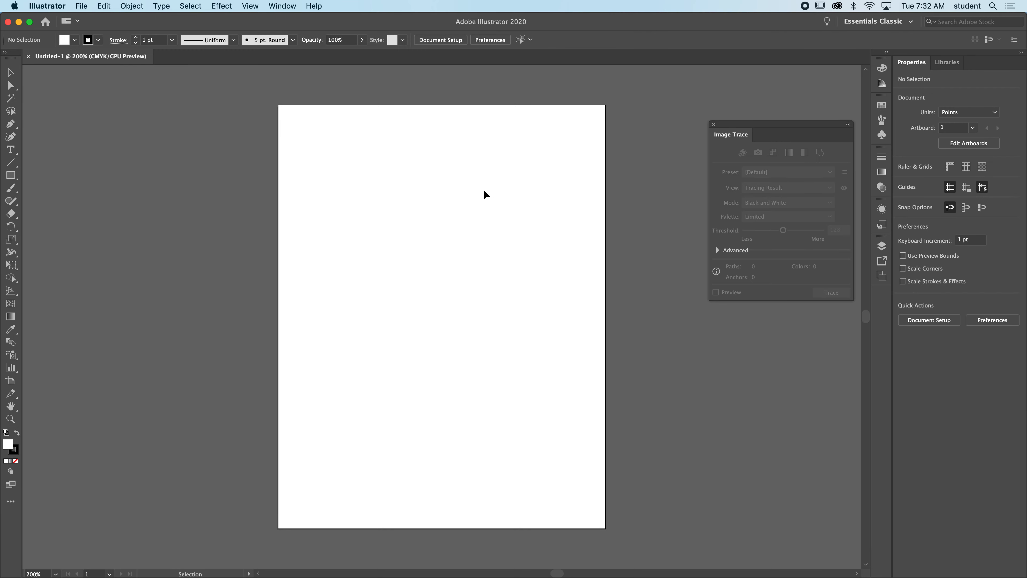
{"action": "left_click_drag", "start_coordinate": [385, 171], "coordinate": [371, 129]}
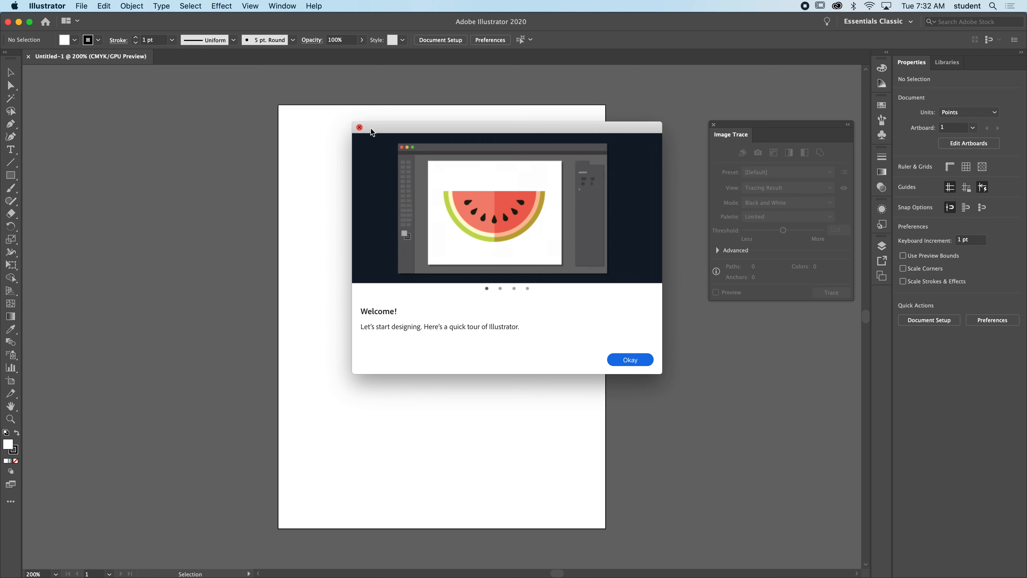
{"action": "left_click", "coordinate": [360, 130]}
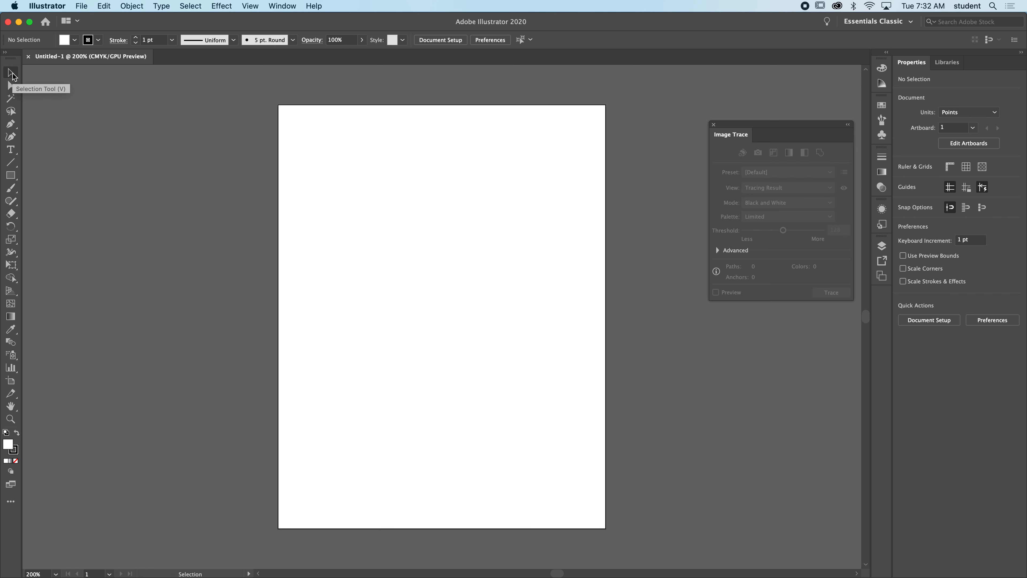
- Draw a rectangle about 272 by 198 pt in the upper part of the artboard and deselect it
{"action": "left_click", "coordinate": [14, 178]}
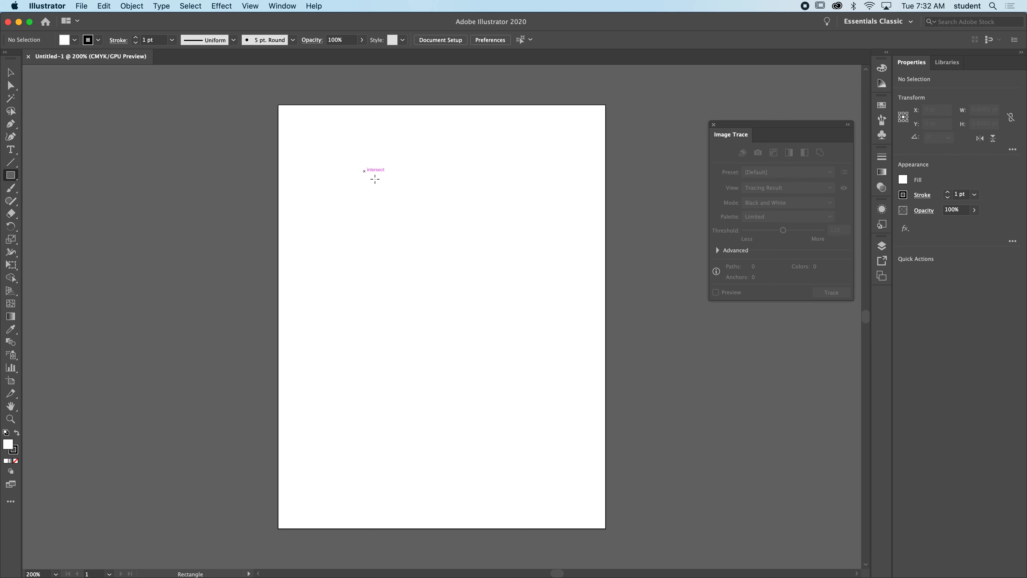
{"action": "left_click_drag", "start_coordinate": [364, 171], "coordinate": [510, 277]}
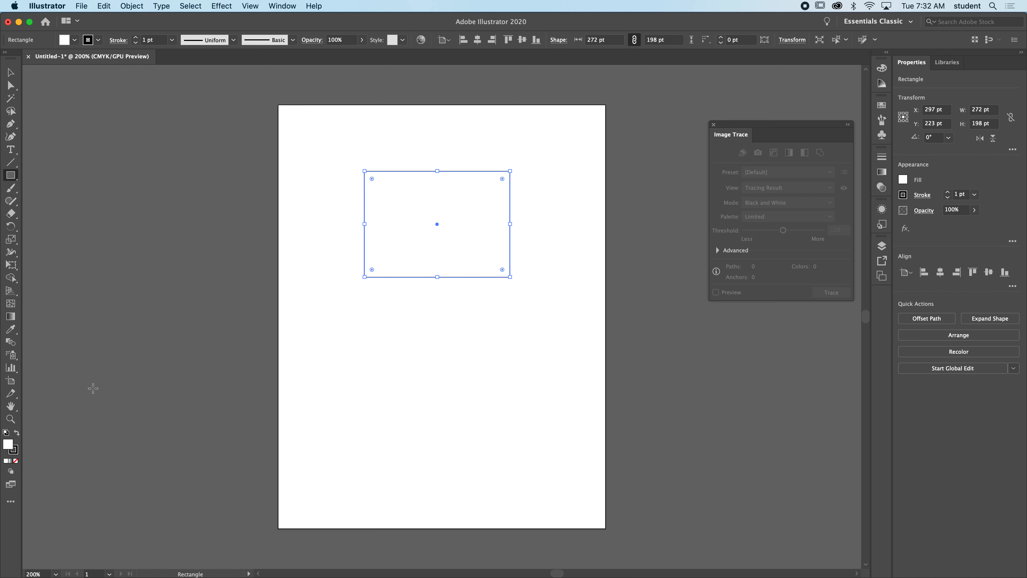
{"action": "left_click", "coordinate": [10, 73]}
{"action": "left_click", "coordinate": [304, 139]}
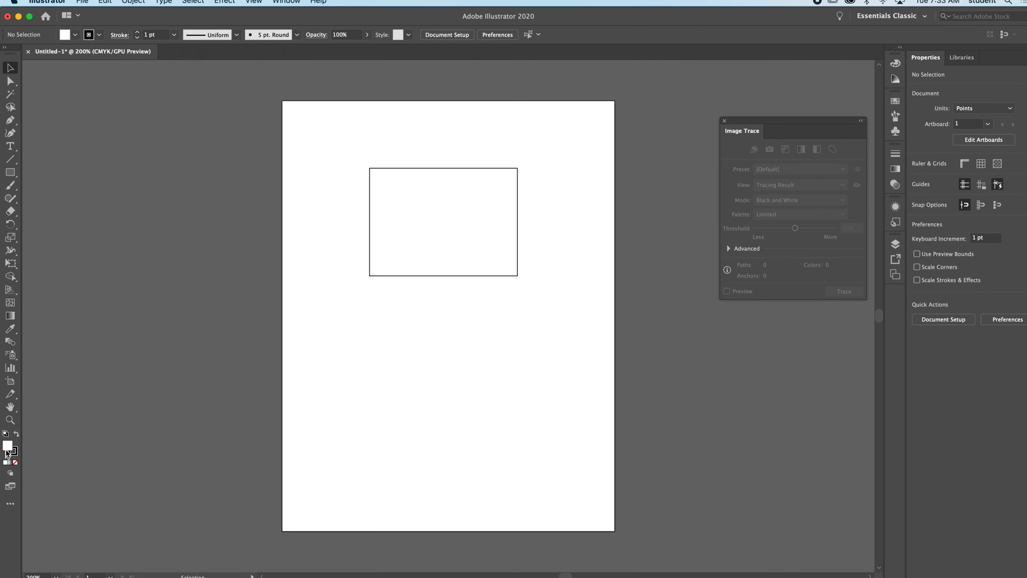
- Move the rectangle around the upper artboard with the Selection tool, leaving it at about X 275 pt, Y 243 pt
{"action": "left_click_drag", "start_coordinate": [391, 240], "coordinate": [346, 270]}
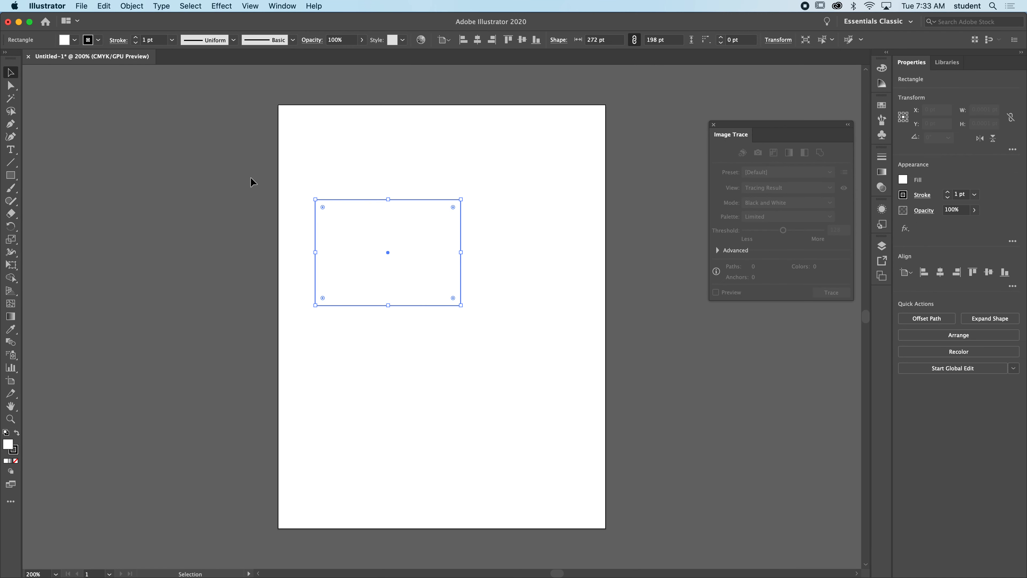
{"action": "left_click_drag", "start_coordinate": [371, 233], "coordinate": [404, 200]}
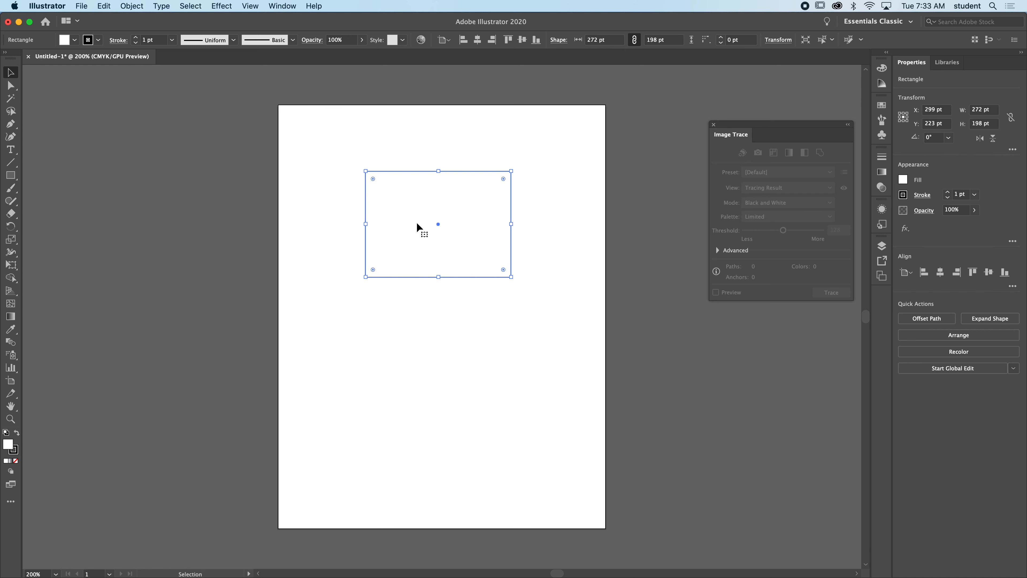
{"action": "left_click_drag", "start_coordinate": [431, 223], "coordinate": [423, 203]}
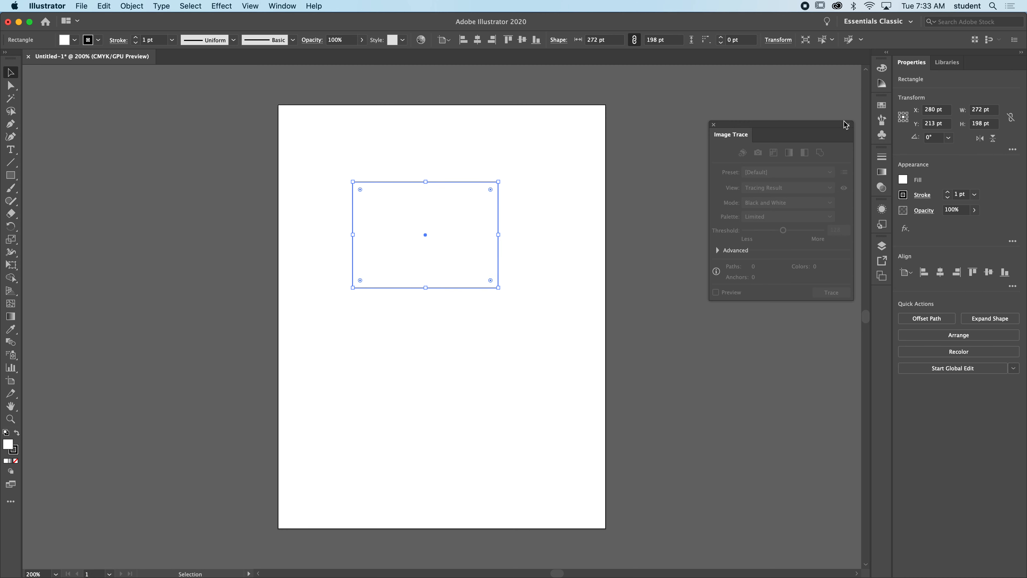
- Try several swatch colors as the rectangle's fill and settle on yellow-green
{"action": "left_click", "coordinate": [877, 106]}
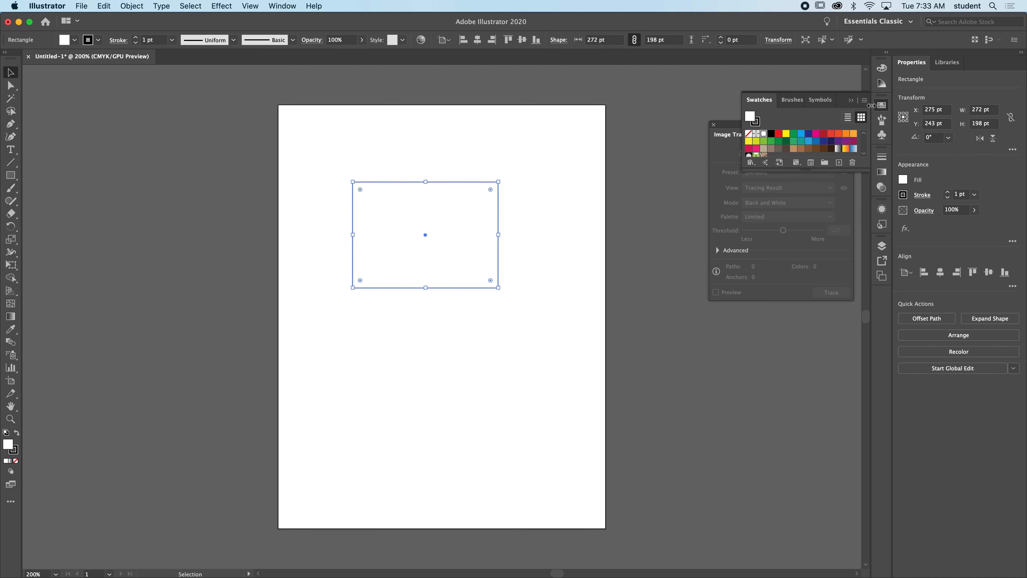
{"action": "left_click", "coordinate": [824, 133]}
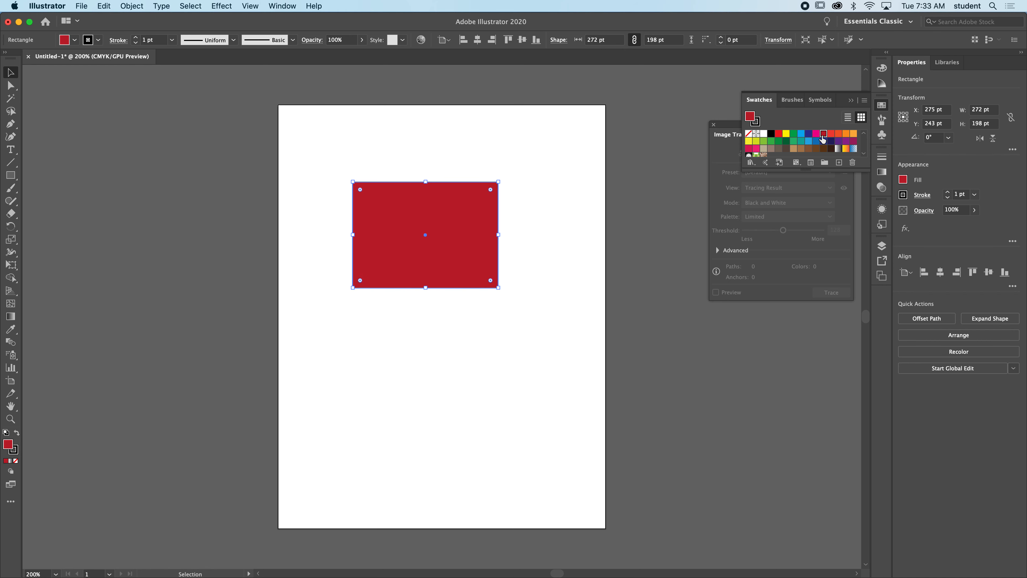
{"action": "left_click", "coordinate": [808, 133]}
{"action": "left_click", "coordinate": [770, 141]}
{"action": "left_click", "coordinate": [756, 141]}
{"action": "left_click", "coordinate": [749, 142]}
{"action": "left_click", "coordinate": [756, 142]}
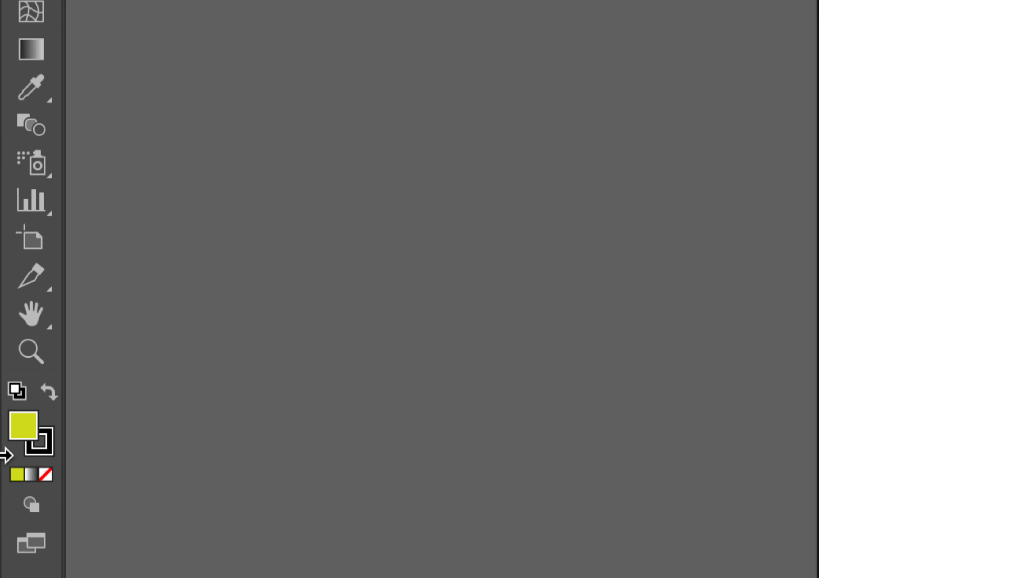
- Make the stroke the active color, set the rectangle's outline to red from the color spectrum, and deselect it
{"action": "left_click", "coordinate": [29, 453]}
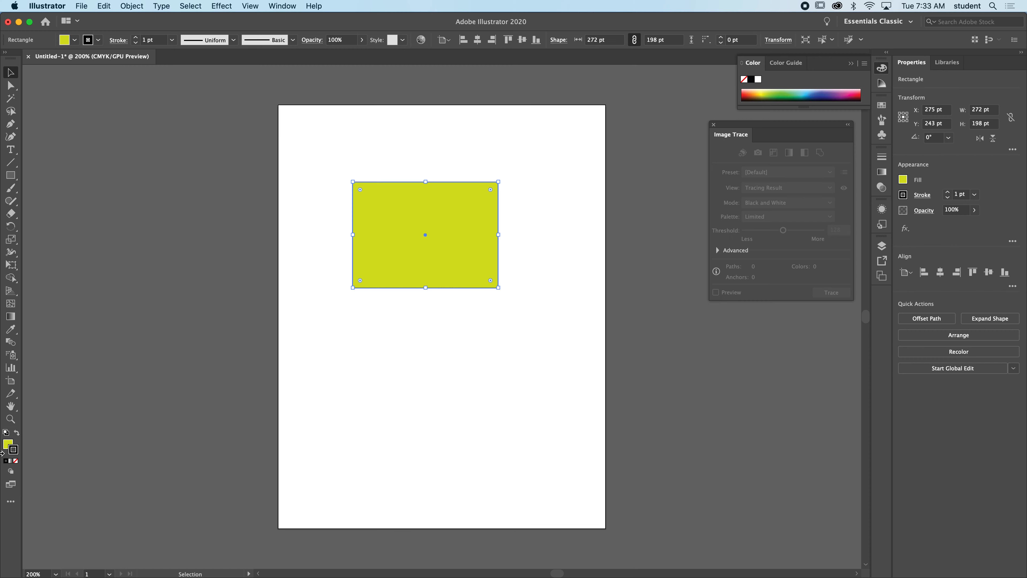
{"action": "left_click", "coordinate": [825, 89]}
{"action": "left_click_drag", "start_coordinate": [825, 89], "coordinate": [805, 87]}
{"action": "left_click", "coordinate": [857, 94]}
{"action": "left_click", "coordinate": [494, 134]}
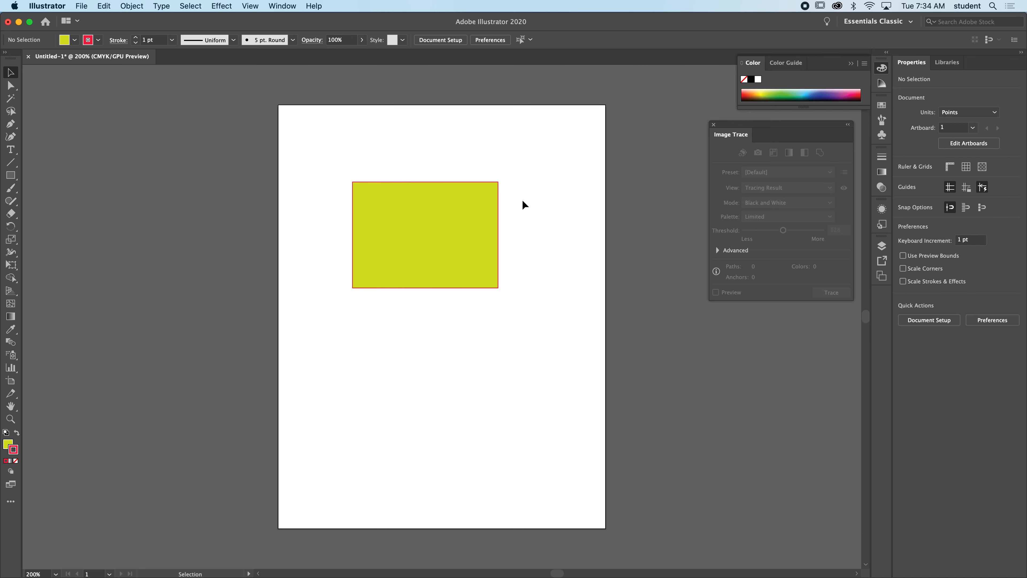
- Set the rectangle's stroke weight to 10 pt and deselect it
{"action": "left_click", "coordinate": [883, 158]}
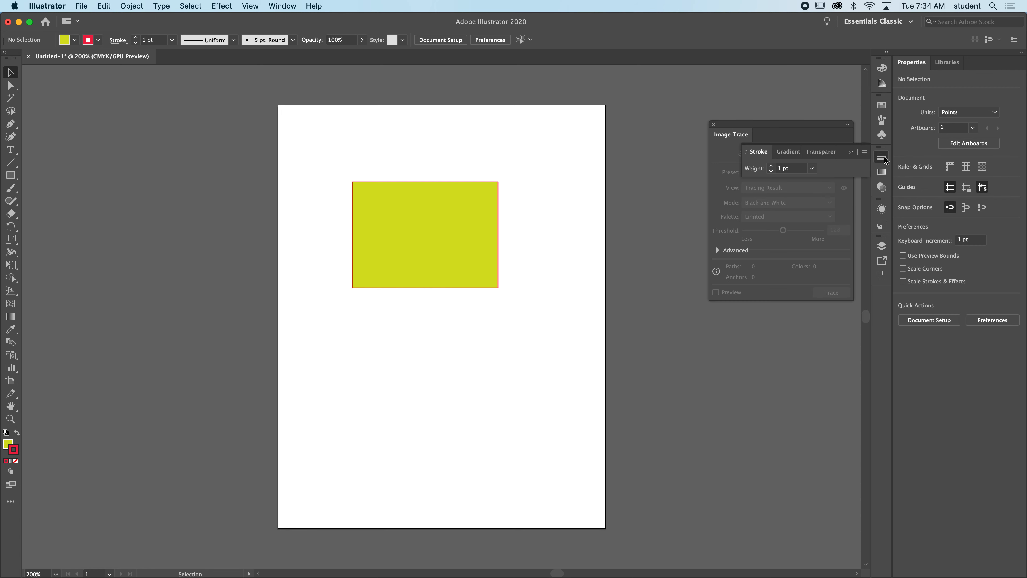
{"action": "left_click", "coordinate": [883, 158]}
{"action": "left_click", "coordinate": [883, 159]}
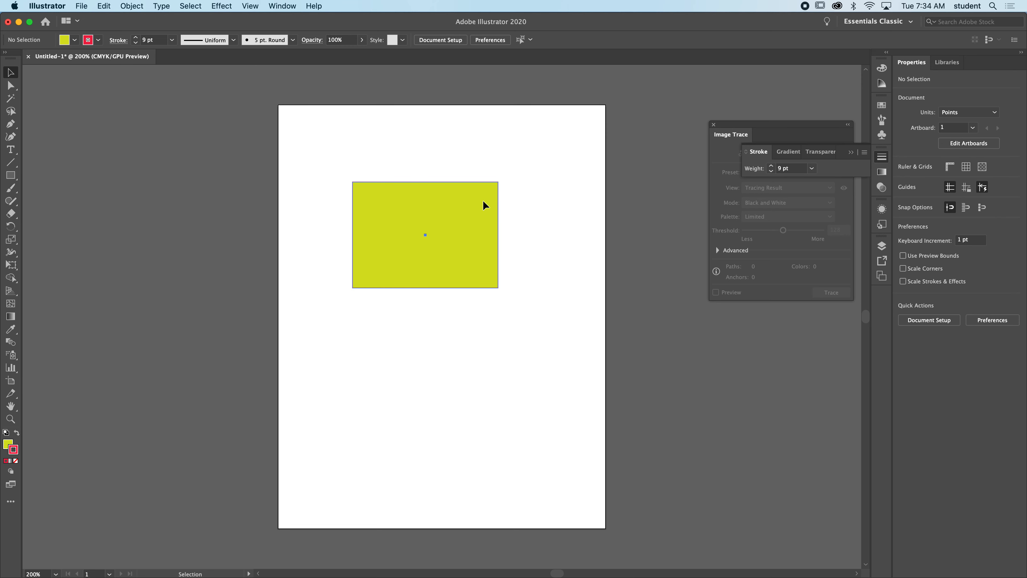
{"action": "left_click", "coordinate": [460, 218]}
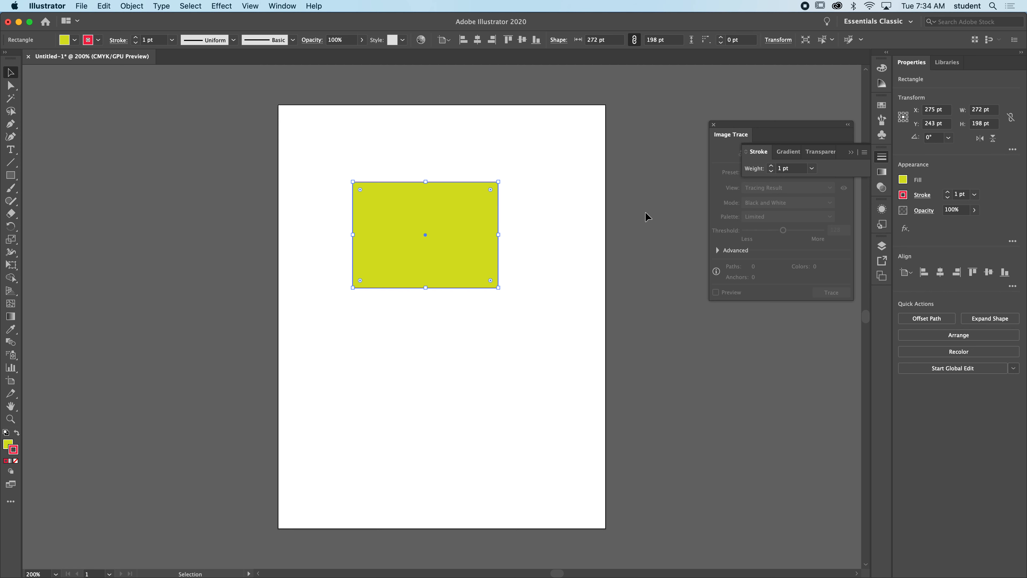
{"action": "left_click", "coordinate": [772, 166]}
{"action": "left_click", "coordinate": [771, 166]}
{"action": "left_click", "coordinate": [771, 166]}
{"action": "left_click", "coordinate": [772, 166]}
{"action": "left_click", "coordinate": [772, 166]}
{"action": "left_click", "coordinate": [772, 166]}
{"action": "left_click", "coordinate": [772, 167]}
{"action": "left_click", "coordinate": [772, 167]}
{"action": "left_click", "coordinate": [772, 166]}
{"action": "left_click", "coordinate": [772, 166]}
{"action": "left_click", "coordinate": [771, 171]}
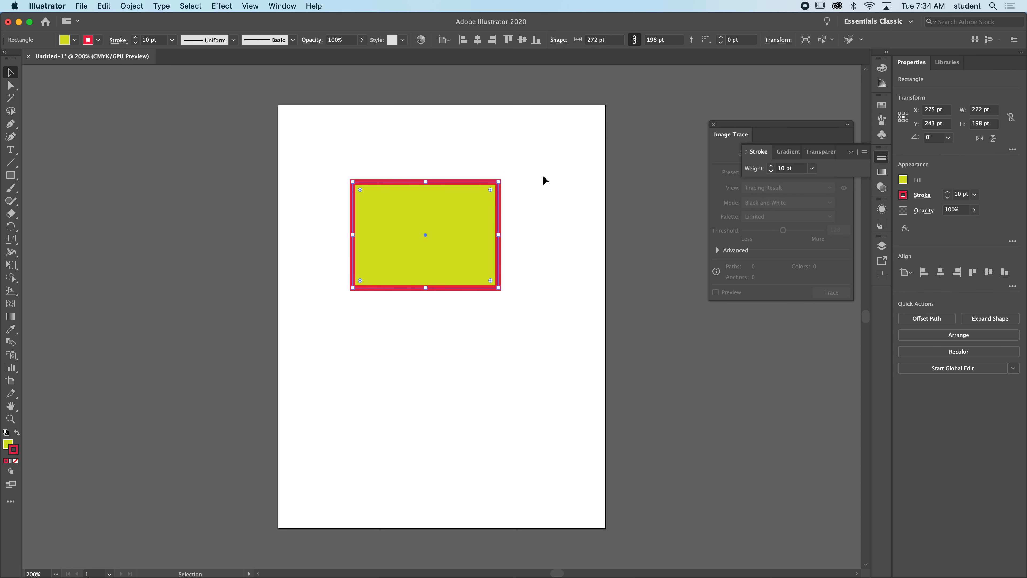
{"action": "left_click", "coordinate": [566, 295]}
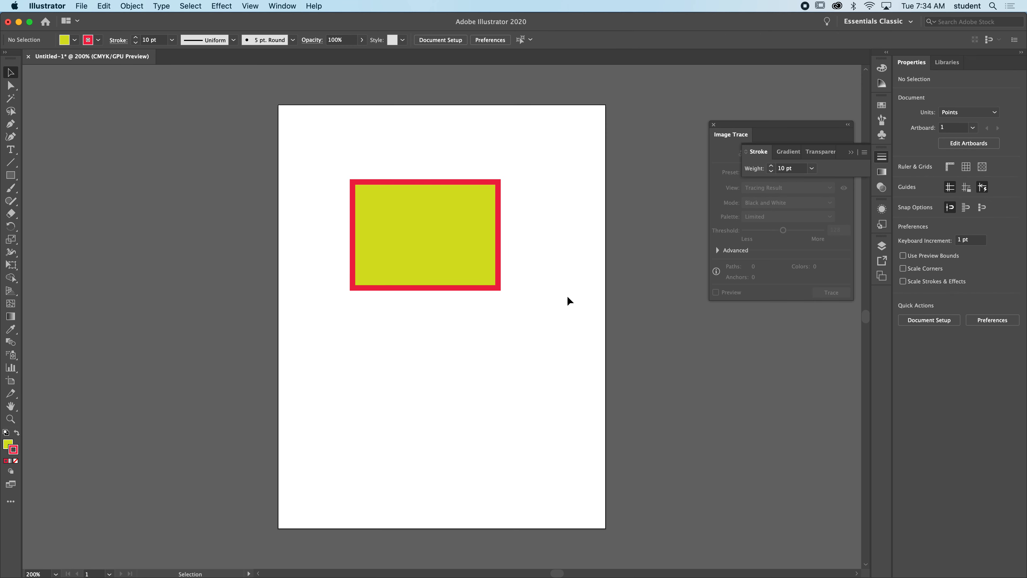
- Move the red-outlined rectangle to about X 270 pt, Y 222 pt and deselect it
{"action": "left_click", "coordinate": [470, 211]}
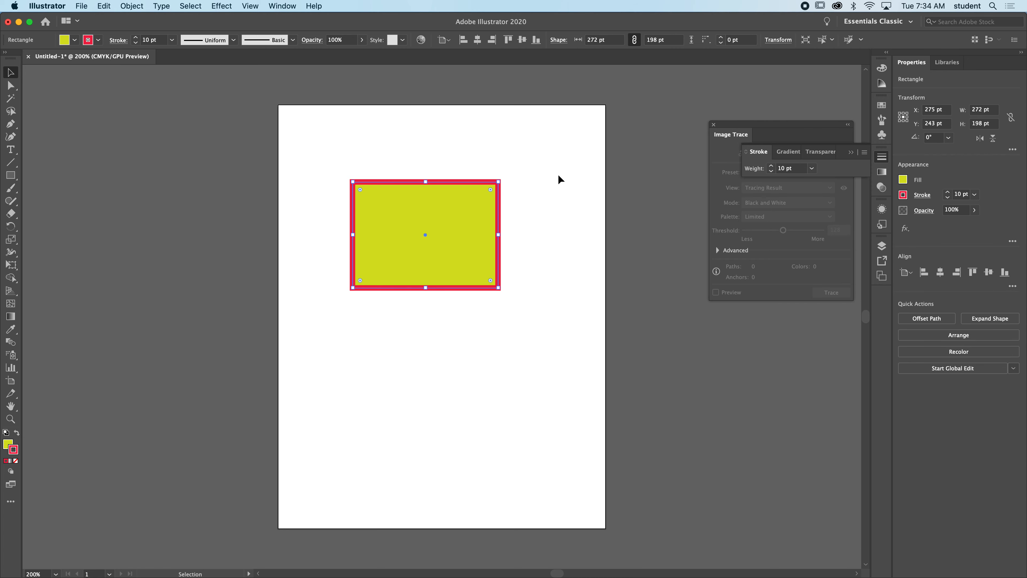
{"action": "left_click", "coordinate": [560, 174]}
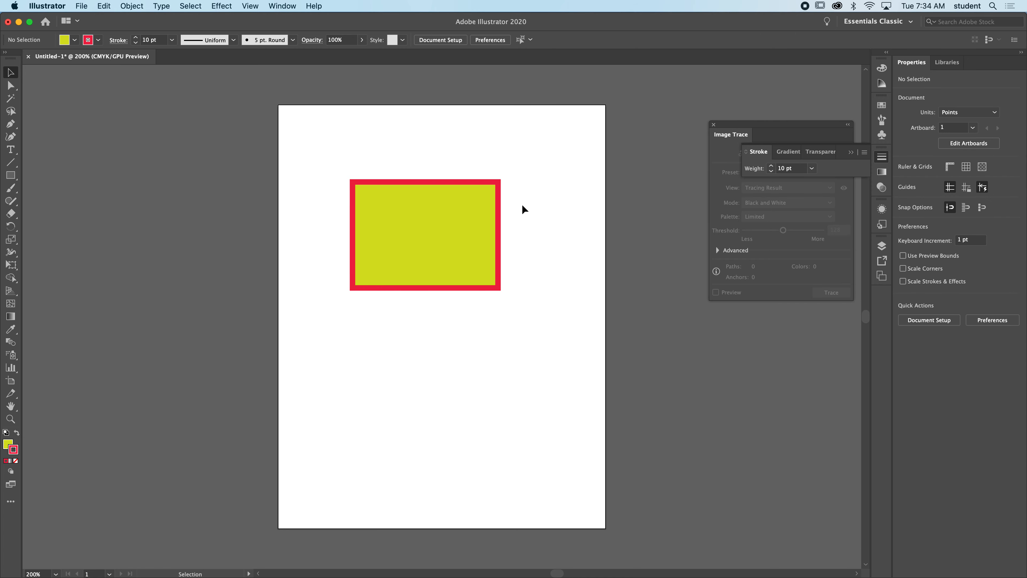
{"action": "left_click_drag", "start_coordinate": [465, 206], "coordinate": [440, 204]}
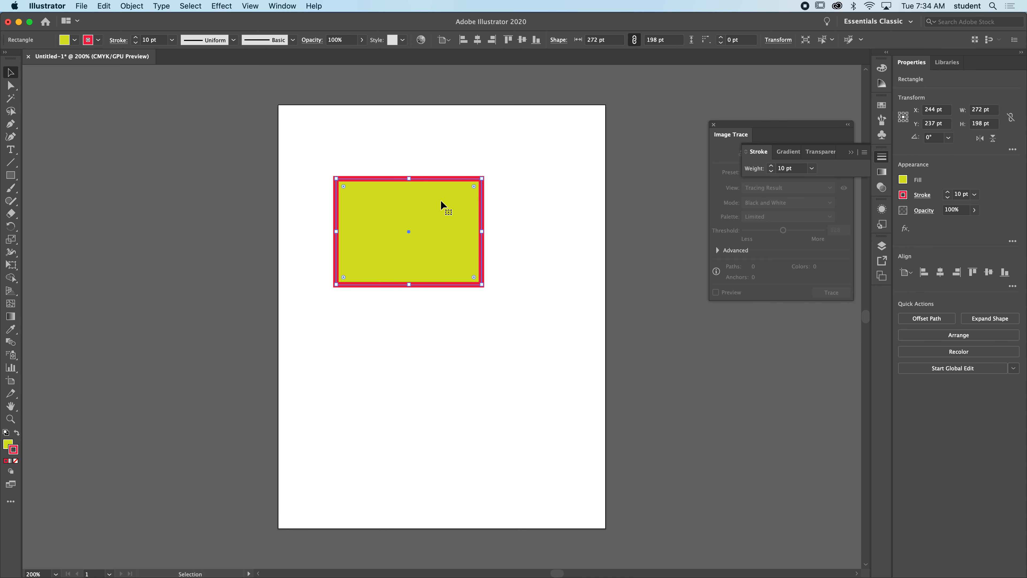
{"action": "left_click_drag", "start_coordinate": [454, 222], "coordinate": [467, 214]}
{"action": "left_click", "coordinate": [540, 182]}
- Remove the rectangle's stroke by setting it to None and make the fill the active color
{"action": "left_click", "coordinate": [459, 205]}
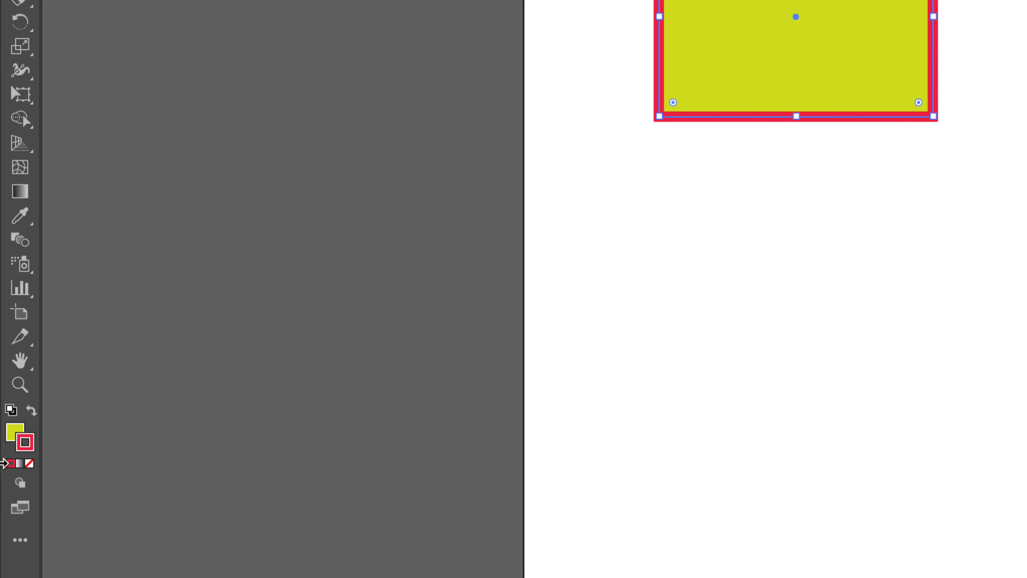
{"action": "left_click", "coordinate": [15, 462]}
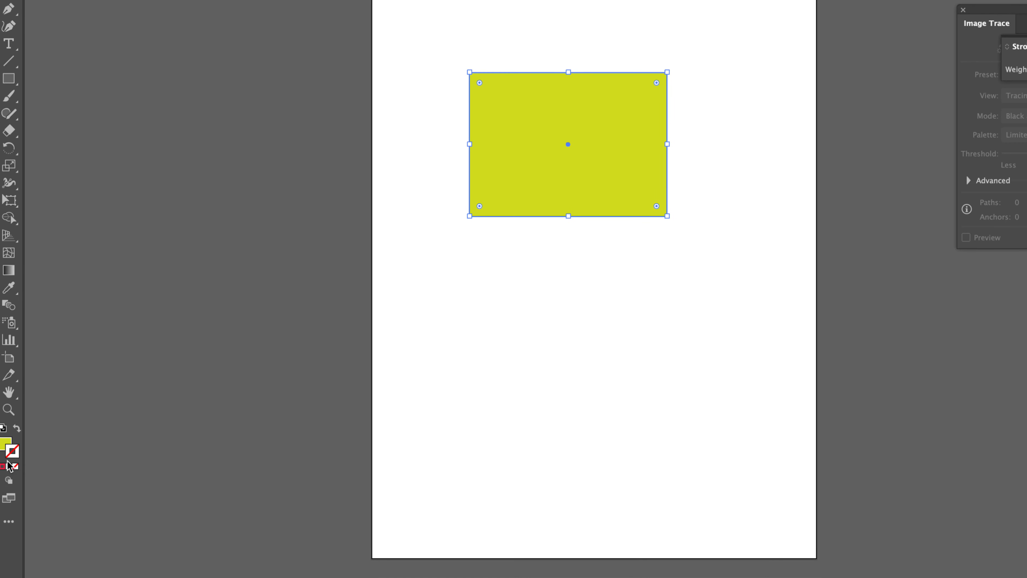
{"action": "left_click", "coordinate": [3, 446]}
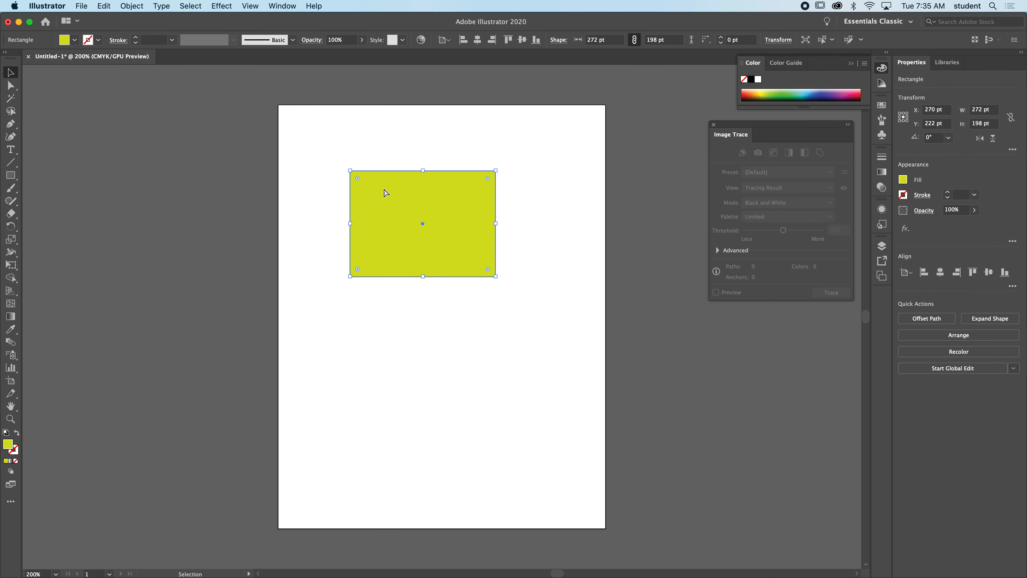
- Resize the rectangle by its upper and left edges to about 297 pt wide and 113 pt high
{"action": "scroll", "coordinate": [384, 188], "scroll_direction": "up", "scroll_amount": 1}
{"action": "left_click", "coordinate": [343, 196]}
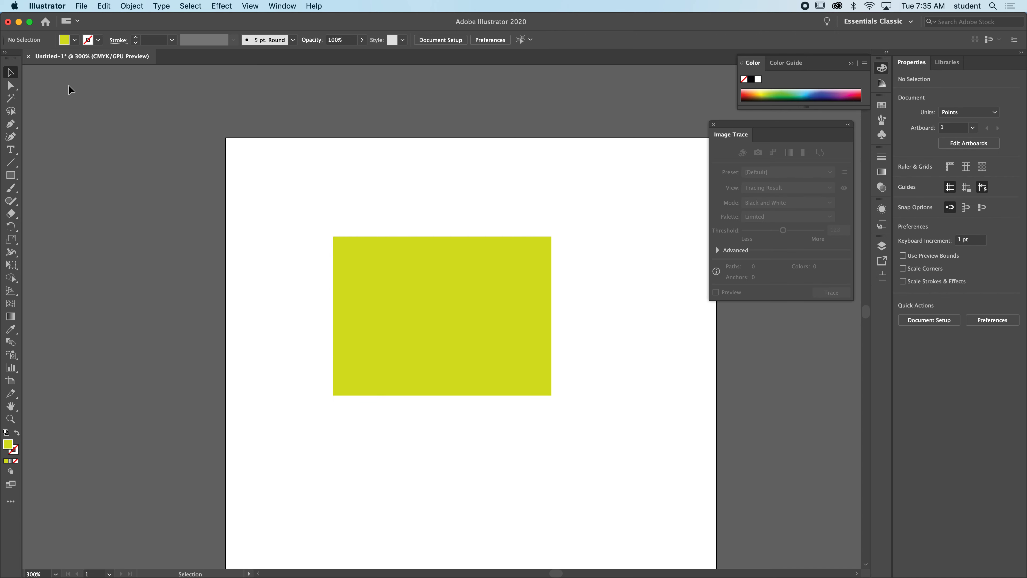
{"action": "left_click", "coordinate": [389, 270]}
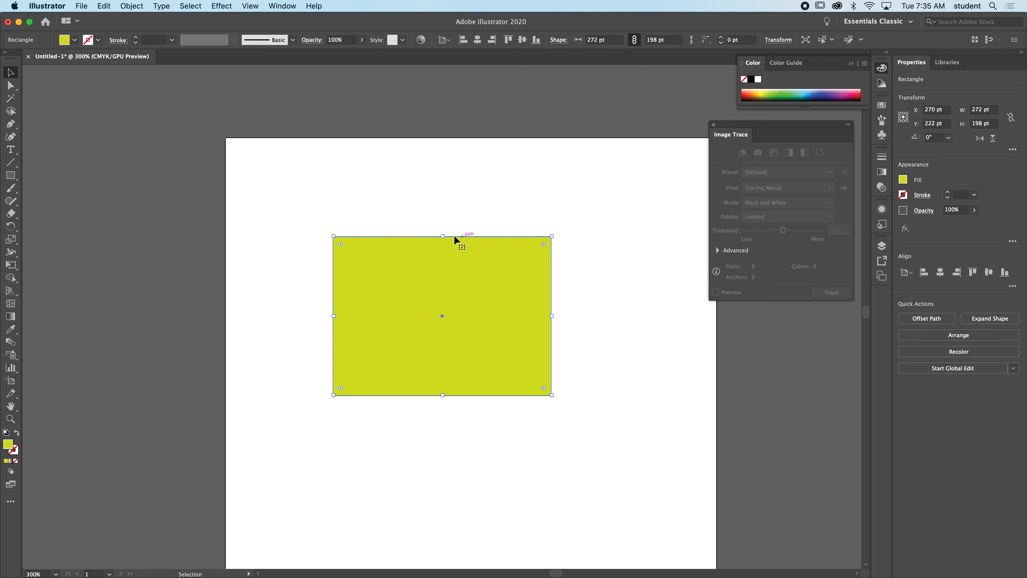
{"action": "left_click_drag", "start_coordinate": [444, 237], "coordinate": [437, 305]}
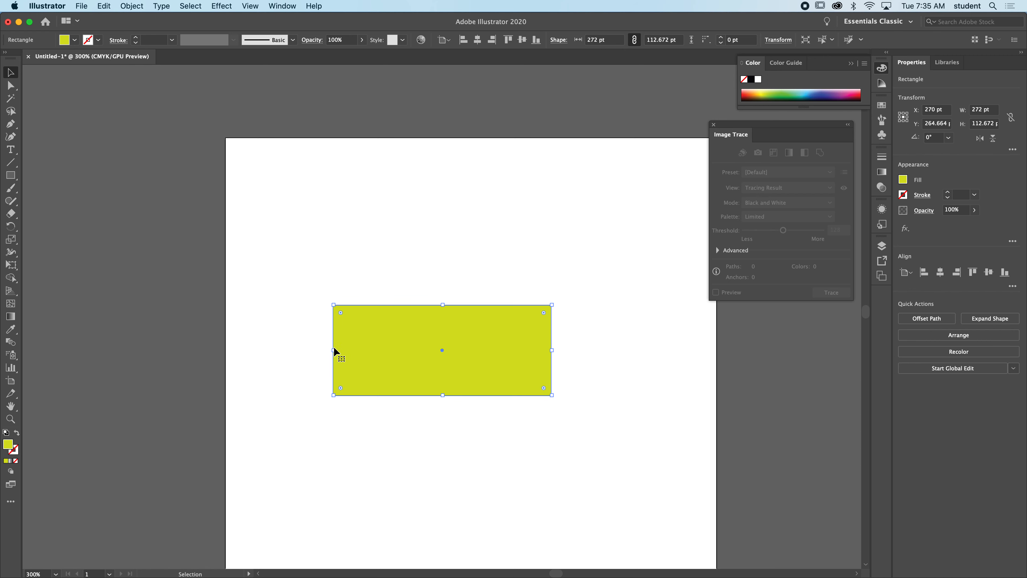
{"action": "mouse_move", "coordinate": [333, 348]}
{"action": "left_mouse_down"}
{"action": "mouse_move", "coordinate": [347, 348]}
{"action": "mouse_move", "coordinate": [313, 349]}
{"action": "left_mouse_up"}
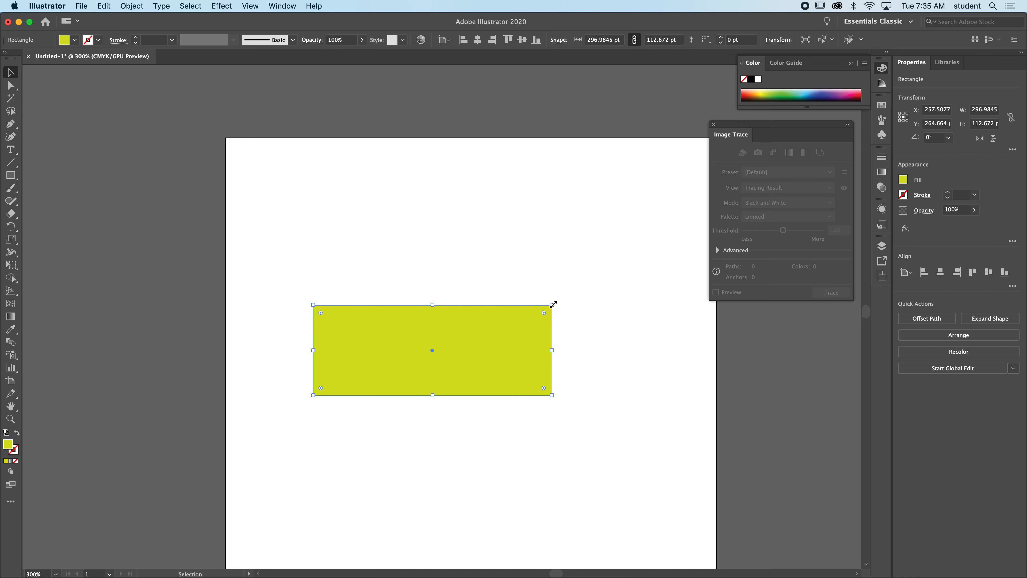
- Try resizing the rectangle from its upper-right corner, and undo that change
{"action": "left_click_drag", "start_coordinate": [557, 301], "coordinate": [403, 210]}
{"action": "key", "text": "super+z"}
- Move the rectangle higher on the artboard and shrink it to about 210 by 86 pt
{"action": "left_click_drag", "start_coordinate": [499, 373], "coordinate": [517, 288]}
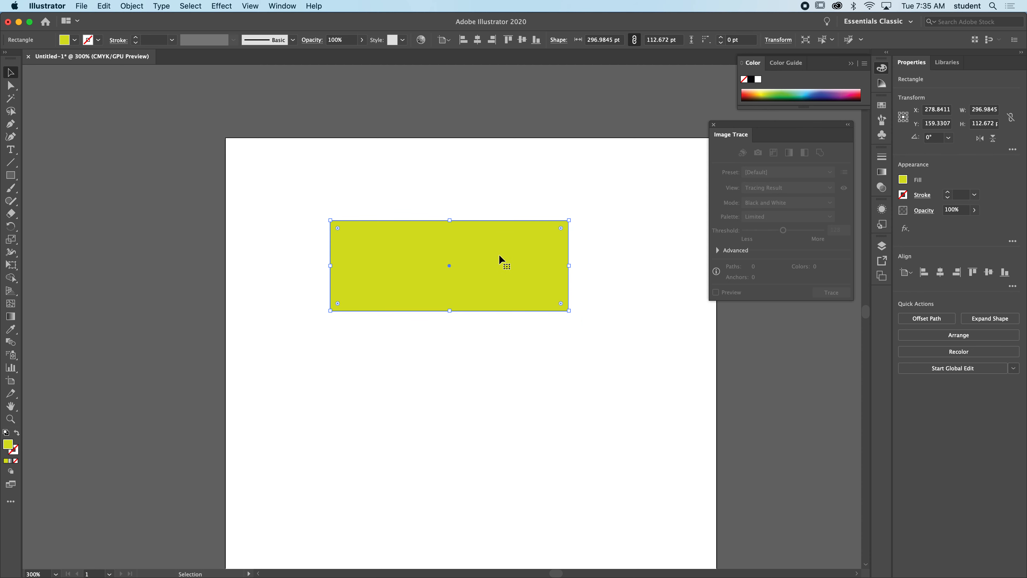
{"action": "left_click_drag", "start_coordinate": [490, 251], "coordinate": [508, 280]}
{"action": "left_click_drag", "start_coordinate": [574, 255], "coordinate": [540, 262]}
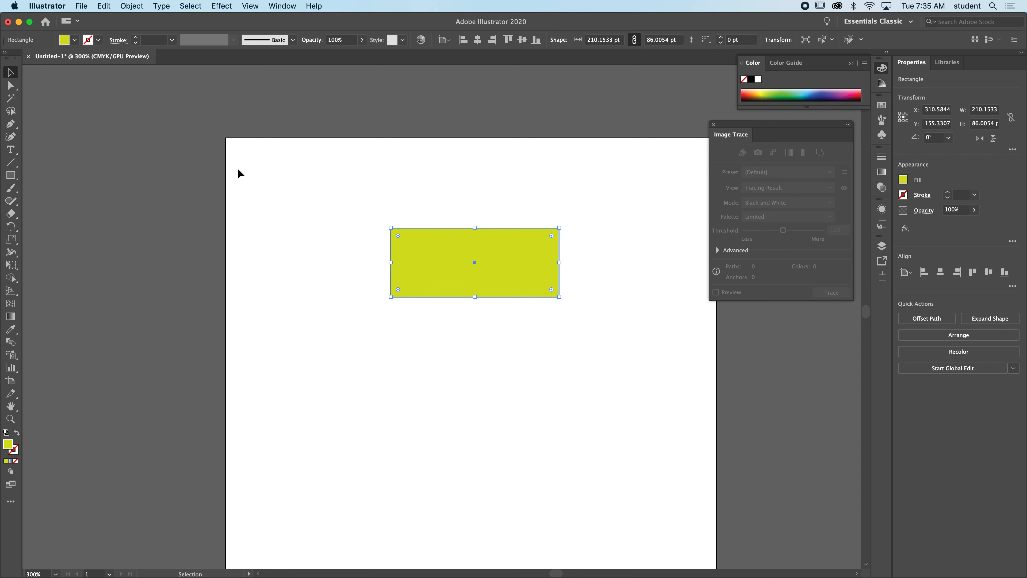
- Move the whole rectangle with the Direct Selection tool to about X 292 pt, Y 132 pt
{"action": "left_click", "coordinate": [8, 90]}
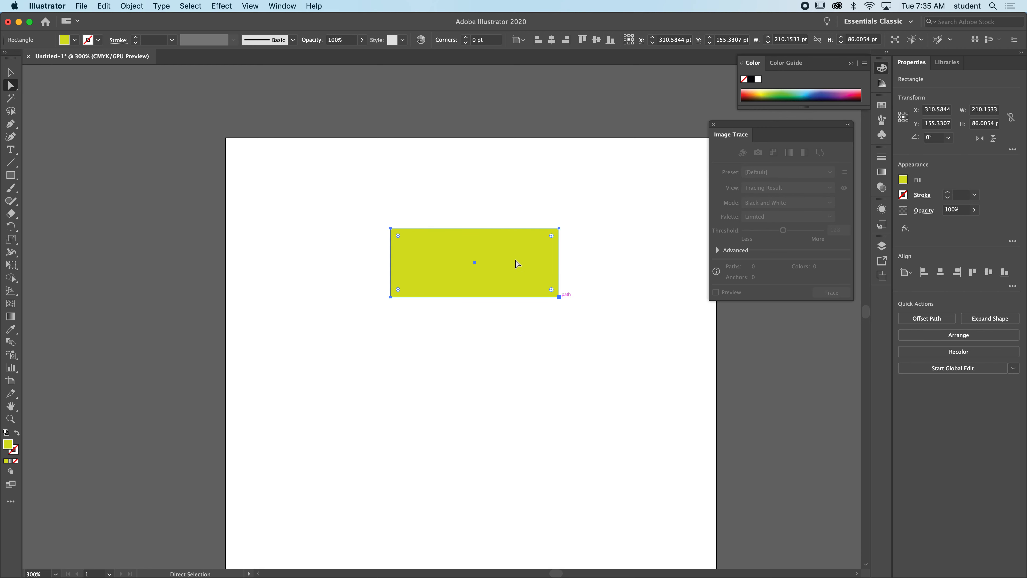
{"action": "left_click_drag", "start_coordinate": [500, 247], "coordinate": [436, 279]}
{"action": "left_click_drag", "start_coordinate": [351, 264], "coordinate": [399, 189]}
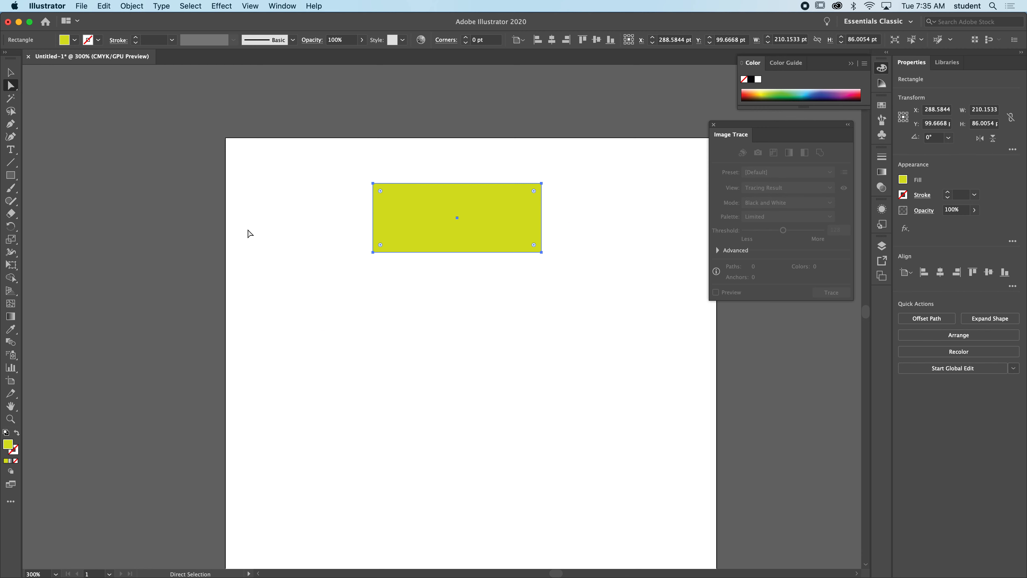
{"action": "left_click_drag", "start_coordinate": [488, 218], "coordinate": [424, 232]}
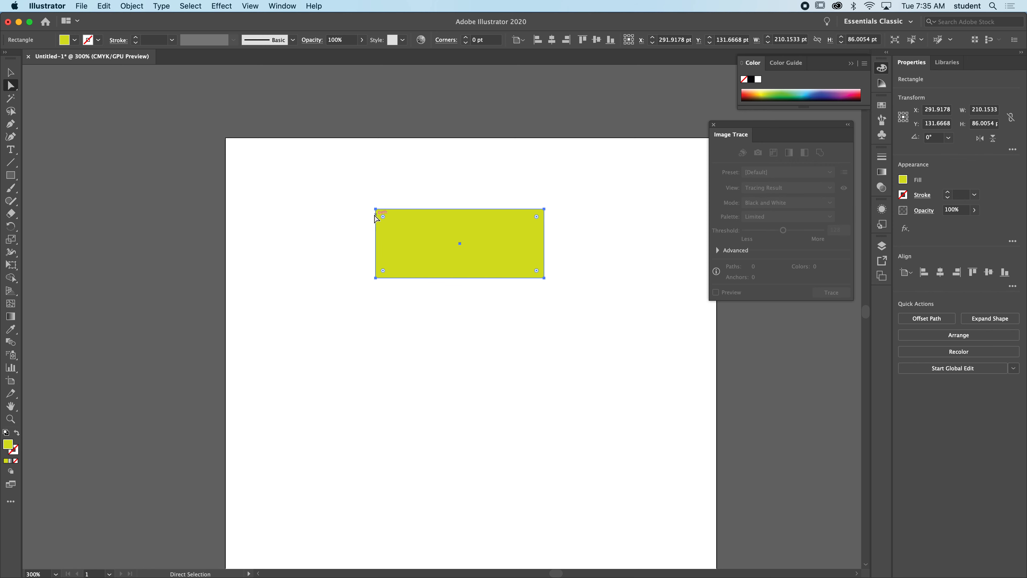
- Reshape the rectangle by moving its upper-left anchor to about X 246 pt, Y 16 pt and its lower-left anchor farther down and outward
{"action": "left_click", "coordinate": [376, 209]}
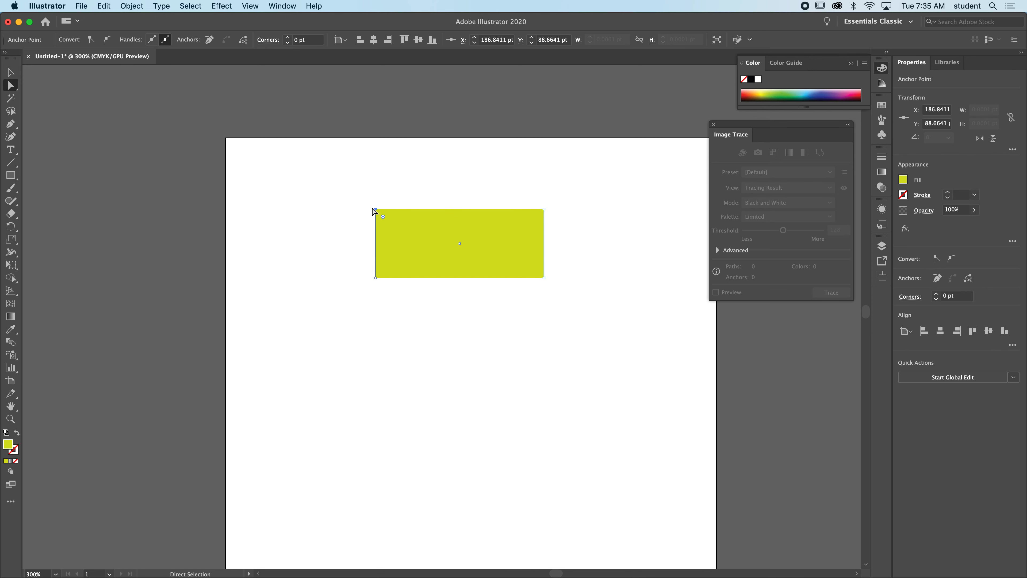
{"action": "left_click_drag", "start_coordinate": [376, 209], "coordinate": [422, 151]}
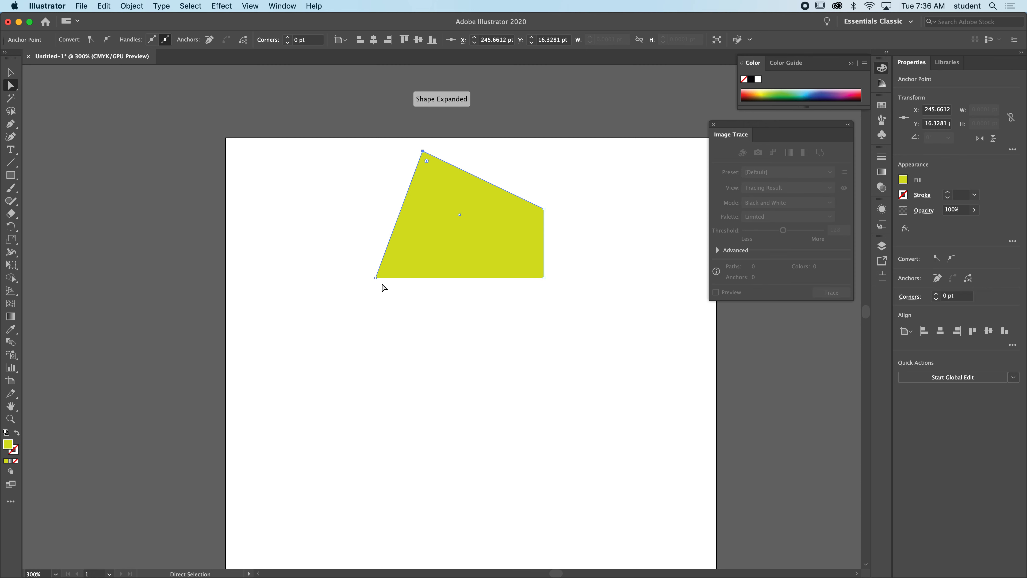
{"action": "left_click", "coordinate": [376, 278]}
{"action": "left_click_drag", "start_coordinate": [375, 279], "coordinate": [321, 341]}
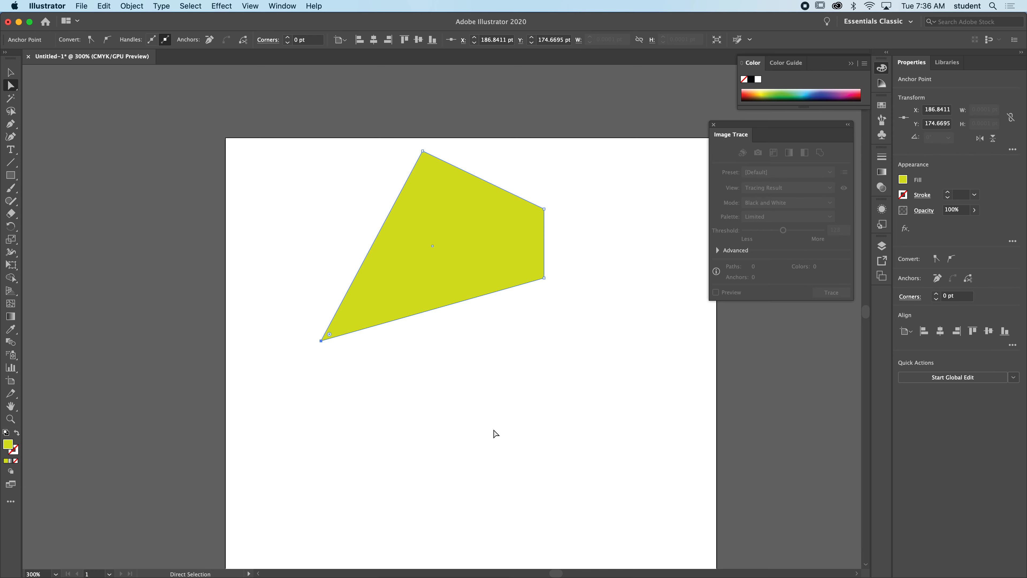
- Move the whole reshaped path with the Direct Selection tool to about X 295 pt, Y 167 pt
{"action": "left_click", "coordinate": [494, 234]}
{"action": "left_click_drag", "start_coordinate": [490, 232], "coordinate": [507, 261]}
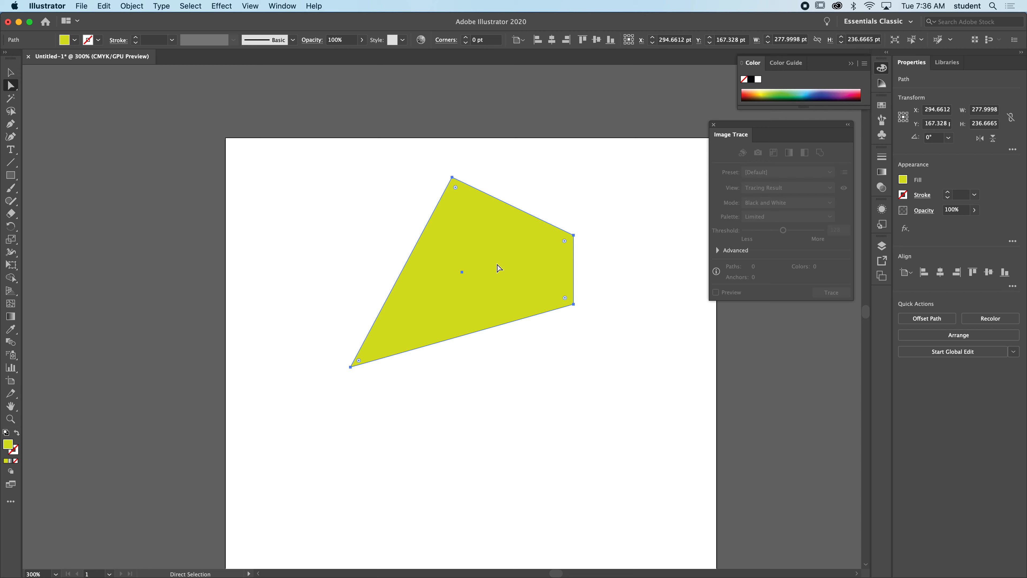
{"action": "left_click", "coordinate": [538, 339]}
{"action": "left_click", "coordinate": [506, 273]}
- Select both right-hand anchor points of the shape and move them outward together, widening it to about 310 pt
{"action": "left_click", "coordinate": [573, 236]}
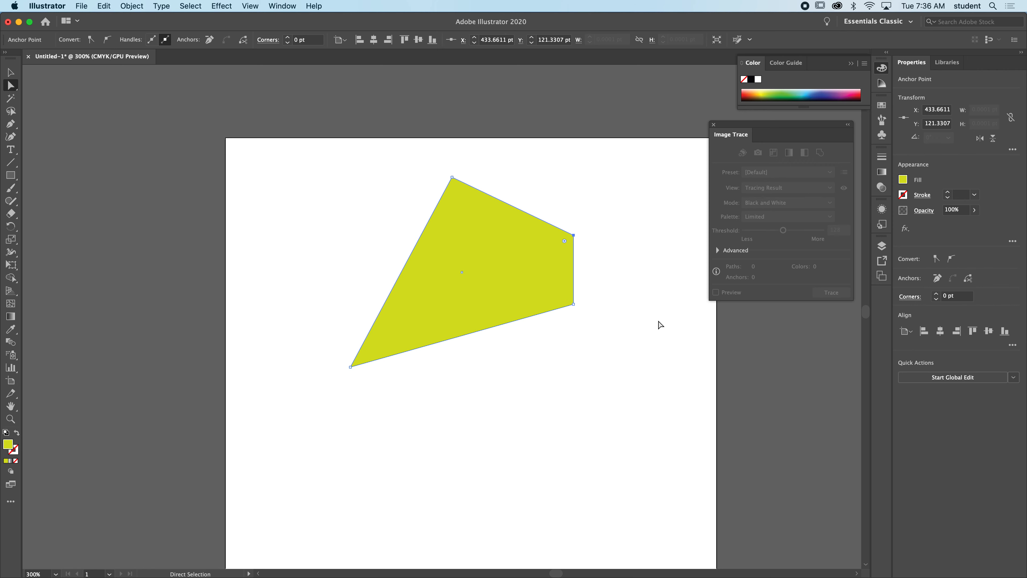
{"action": "left_click", "coordinate": [574, 304], "text": "shift"}
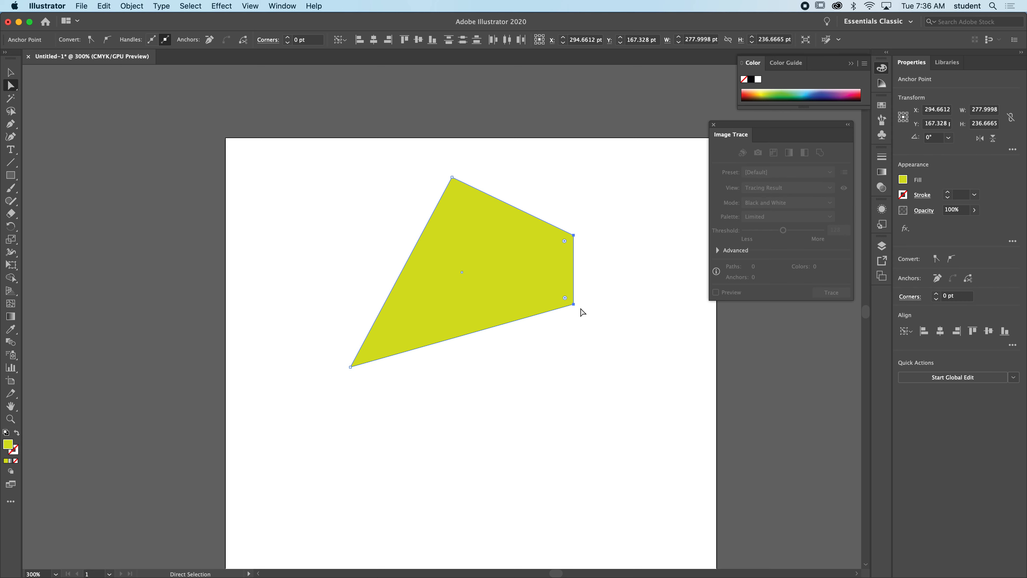
{"action": "left_click_drag", "start_coordinate": [574, 304], "coordinate": [599, 304]}
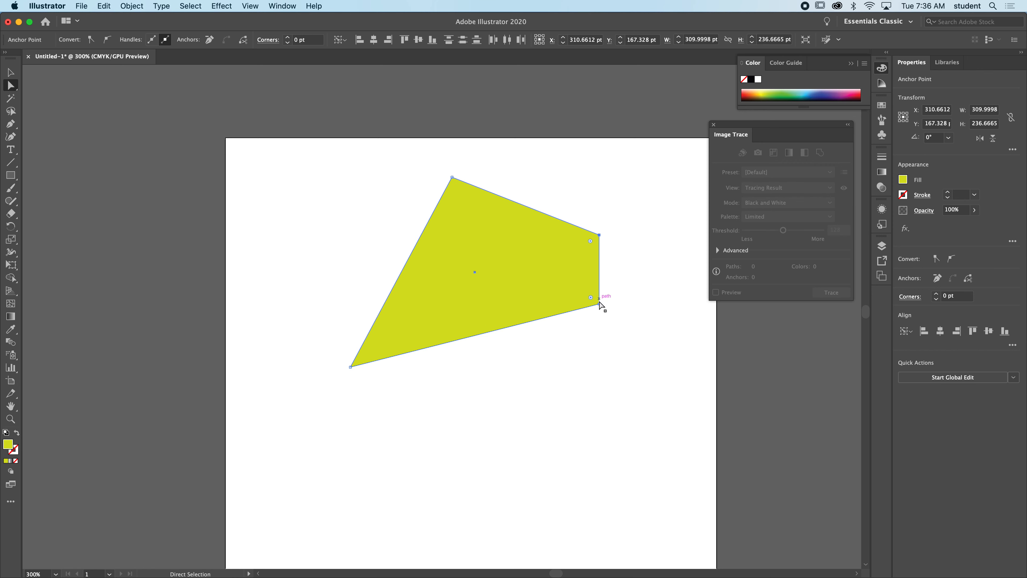
- Widen the shape slightly to about 313 pt and move it as a whole to about X 263 pt, Y 187 pt
{"action": "mouse_move", "coordinate": [521, 326]}
{"action": "left_mouse_down"}
{"action": "mouse_move", "coordinate": [521, 338]}
{"action": "mouse_move", "coordinate": [525, 324]}
{"action": "left_mouse_up"}
{"action": "left_click", "coordinate": [551, 337]}
{"action": "left_click_drag", "start_coordinate": [459, 313], "coordinate": [420, 312]}
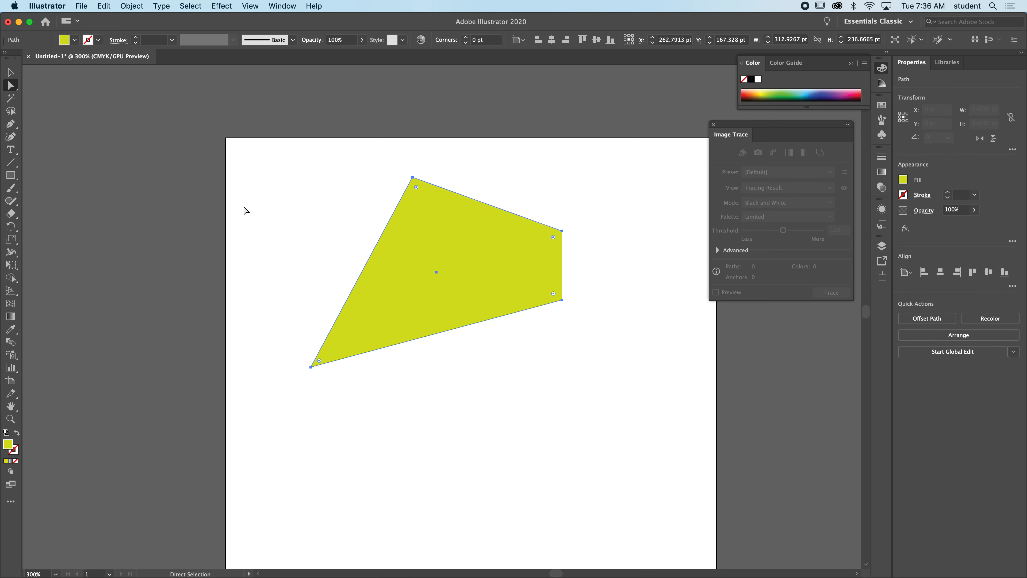
{"action": "left_click_drag", "start_coordinate": [422, 248], "coordinate": [422, 263]}
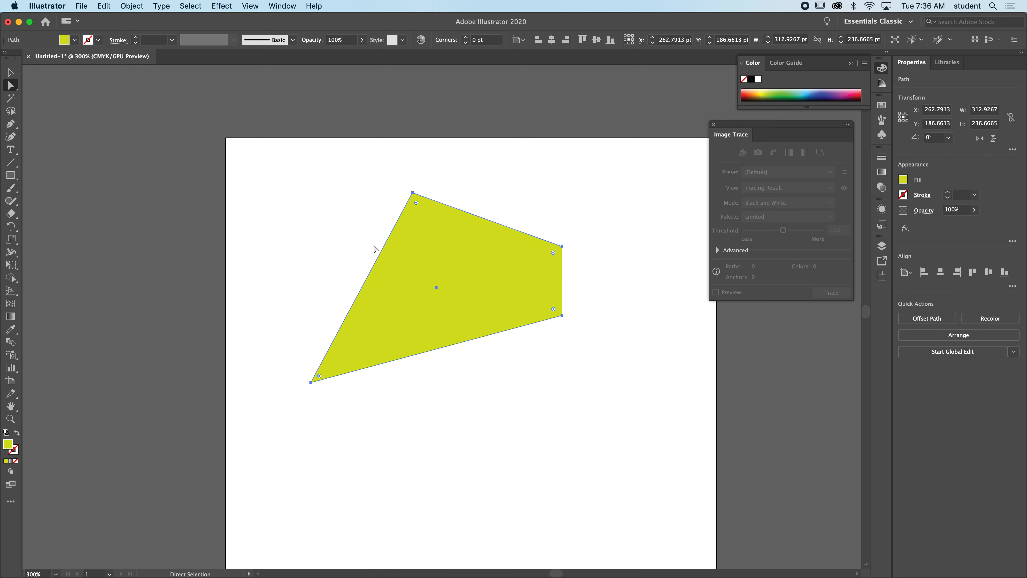
- Draw a circle about 162 pt in diameter over the yellow shape's lower edge with the Ellipse tool and fill it with green
{"action": "left_click", "coordinate": [11, 175]}
{"action": "left_click", "coordinate": [53, 201]}
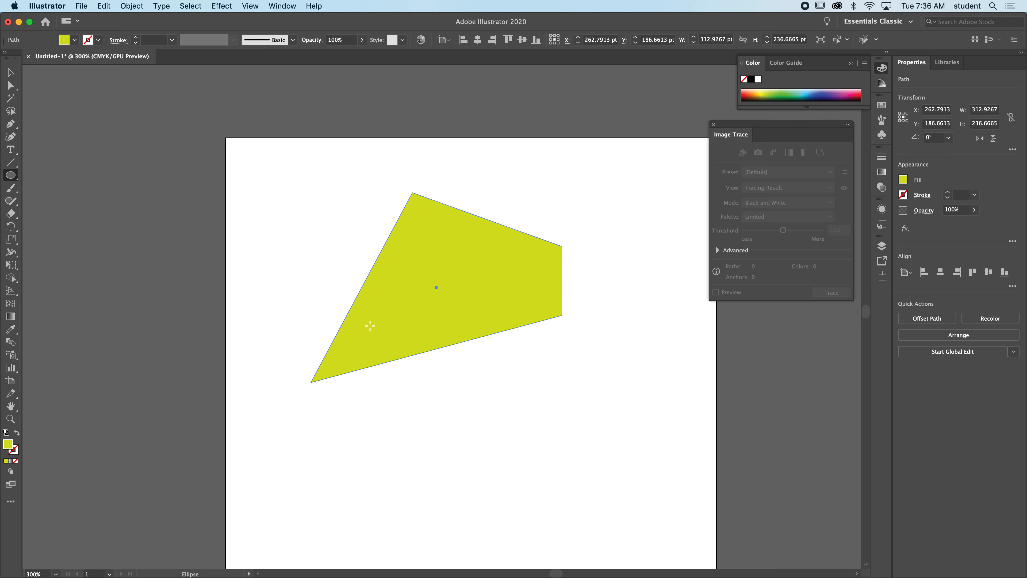
{"action": "left_click_drag", "start_coordinate": [374, 311], "coordinate": [502, 442]}
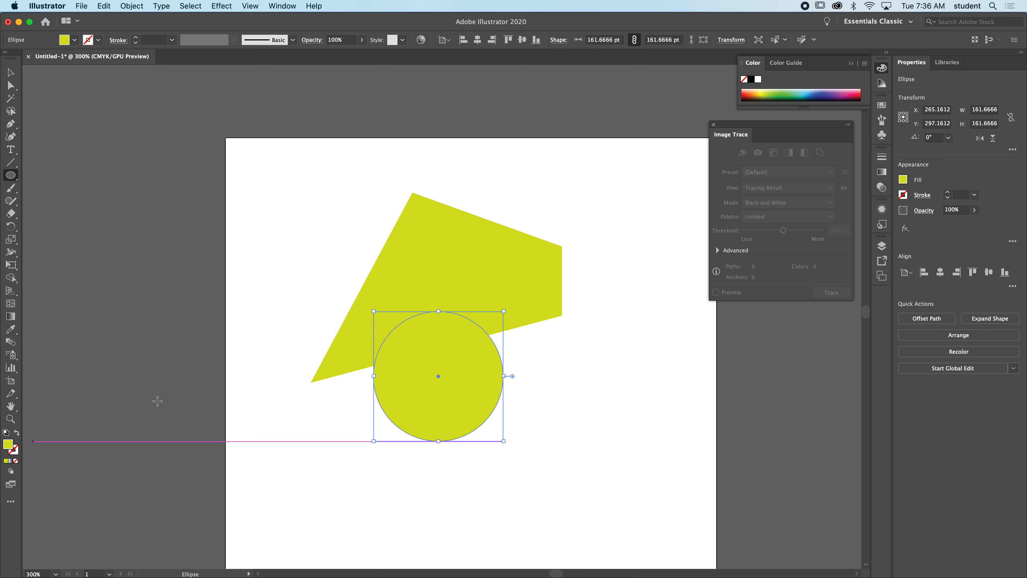
{"action": "left_click", "coordinate": [793, 91]}
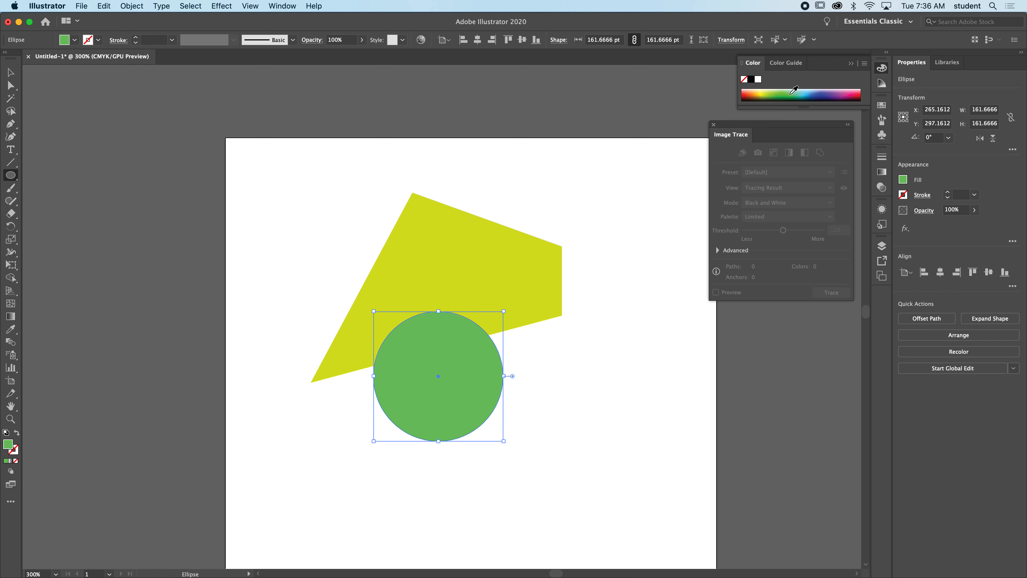
- Move the green circle with the Selection tool over the yellow shape's right end, to about X 387 pt, Y 227 pt
{"action": "left_click", "coordinate": [10, 73]}
{"action": "left_click_drag", "start_coordinate": [468, 376], "coordinate": [568, 317]}
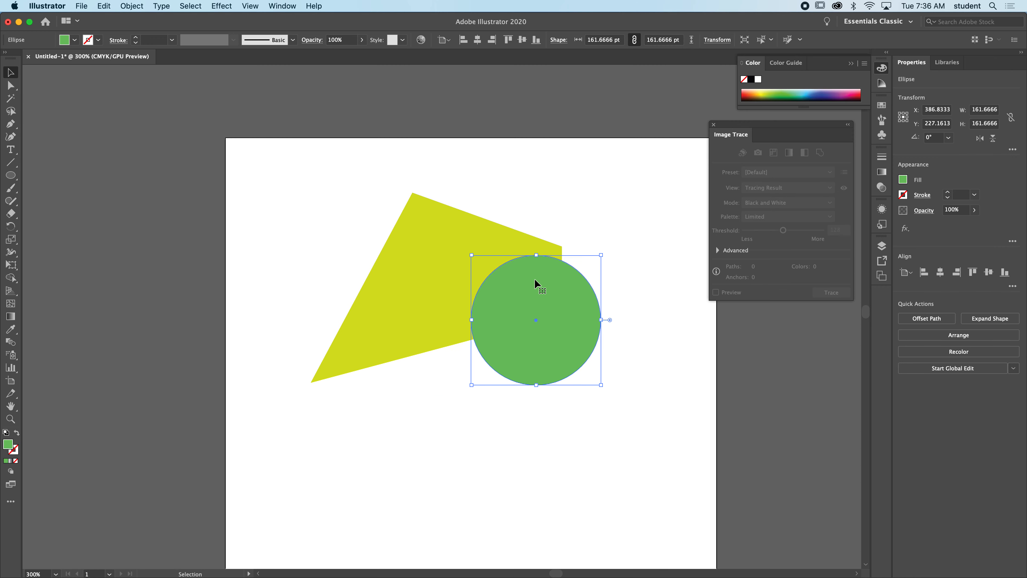
{"action": "left_click", "coordinate": [440, 288]}
{"action": "left_click", "coordinate": [575, 329]}
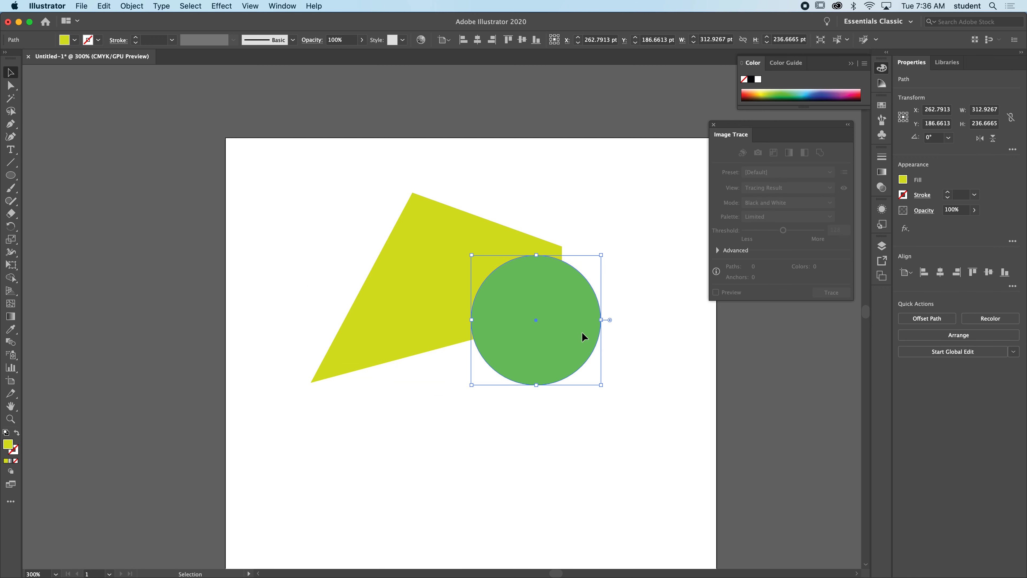
{"action": "left_click", "coordinate": [640, 377]}
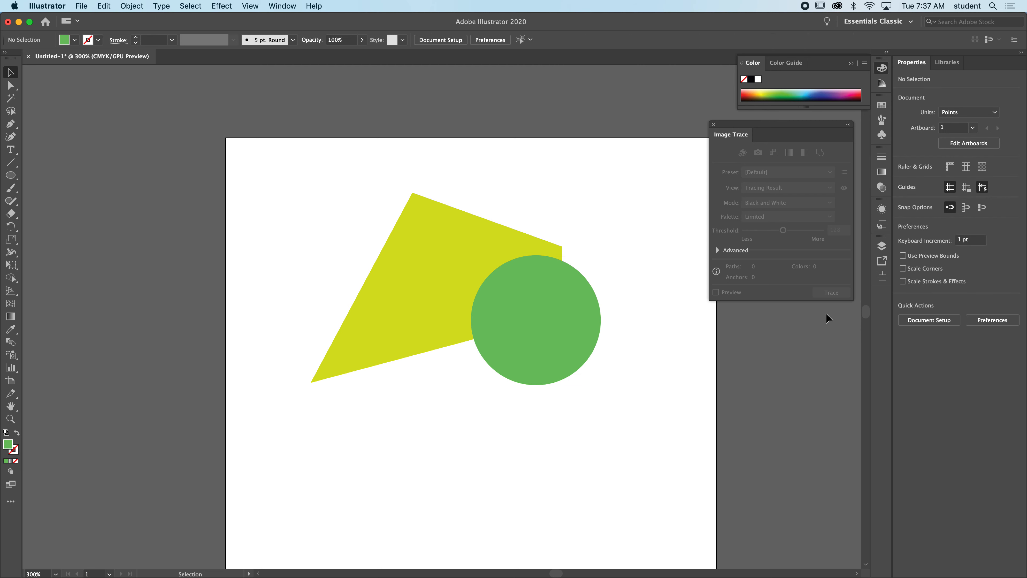
- Show the Layers list as a separate floating window and expand Layer 1 to list its objects
{"action": "left_click", "coordinate": [882, 247]}
{"action": "left_click_drag", "start_coordinate": [760, 244], "coordinate": [672, 339]}
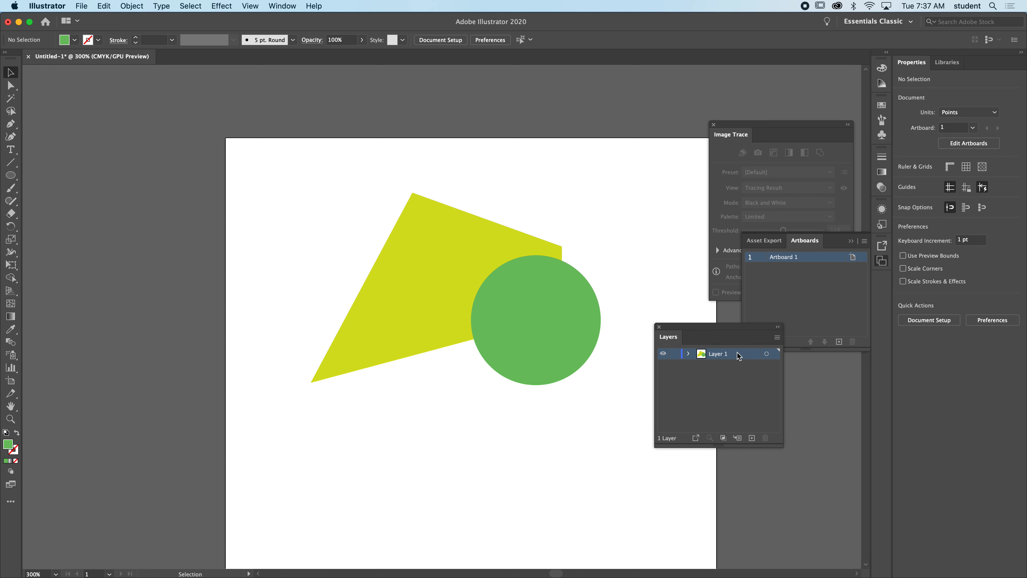
{"action": "left_click", "coordinate": [689, 354]}
{"action": "left_click_drag", "start_coordinate": [728, 369], "coordinate": [723, 381]}
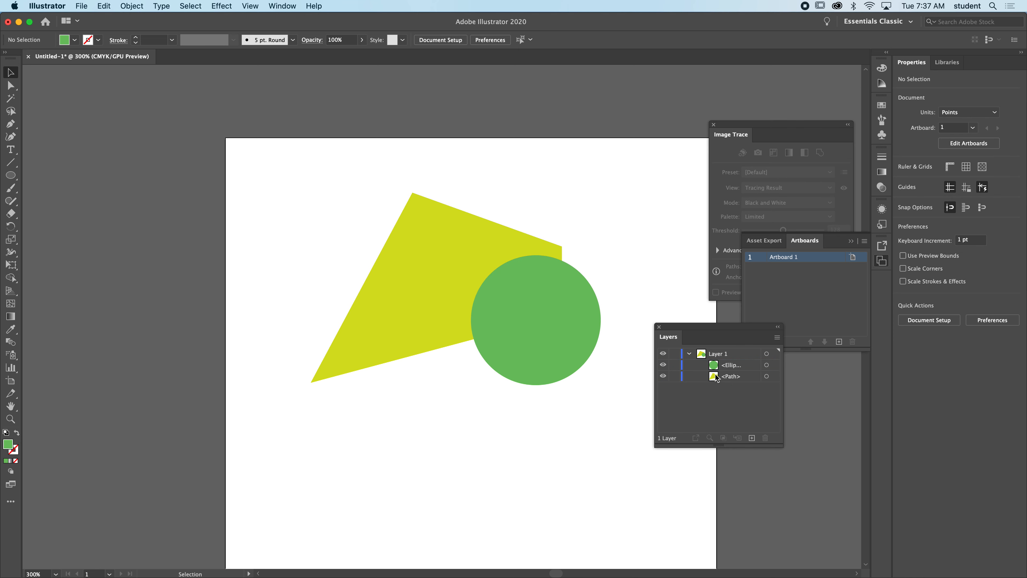
- Move the green circle over the yellow shape's lower-left corner and send it backward one level
{"action": "left_click_drag", "start_coordinate": [505, 292], "coordinate": [309, 319]}
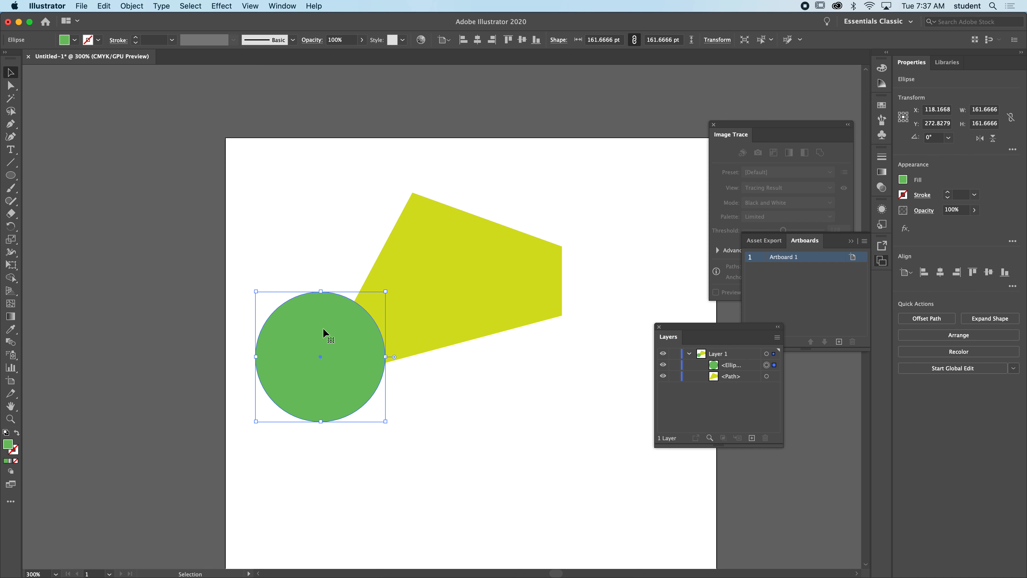
{"action": "left_click", "coordinate": [141, 9]}
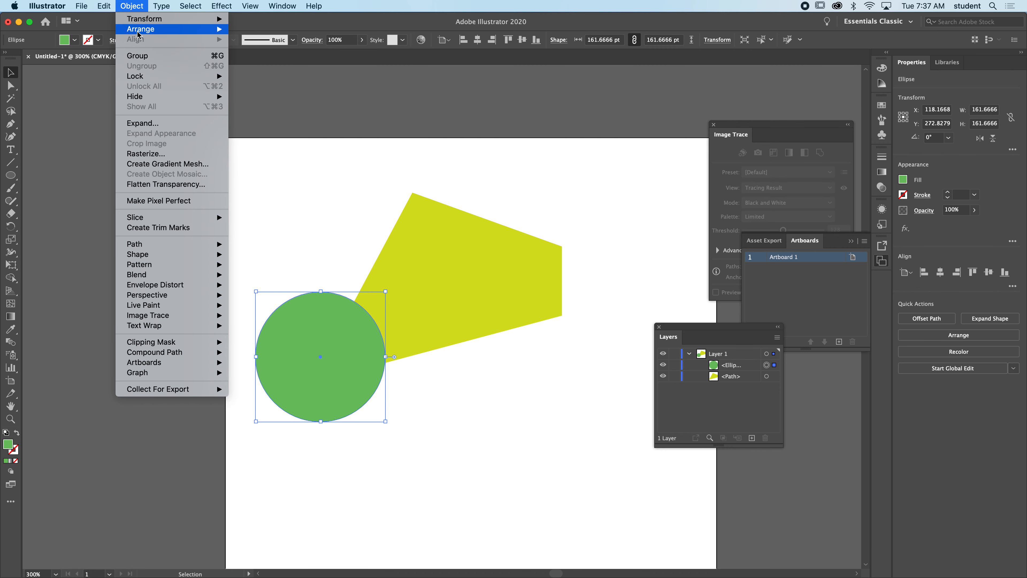
{"action": "mouse_move", "coordinate": [138, 32]}
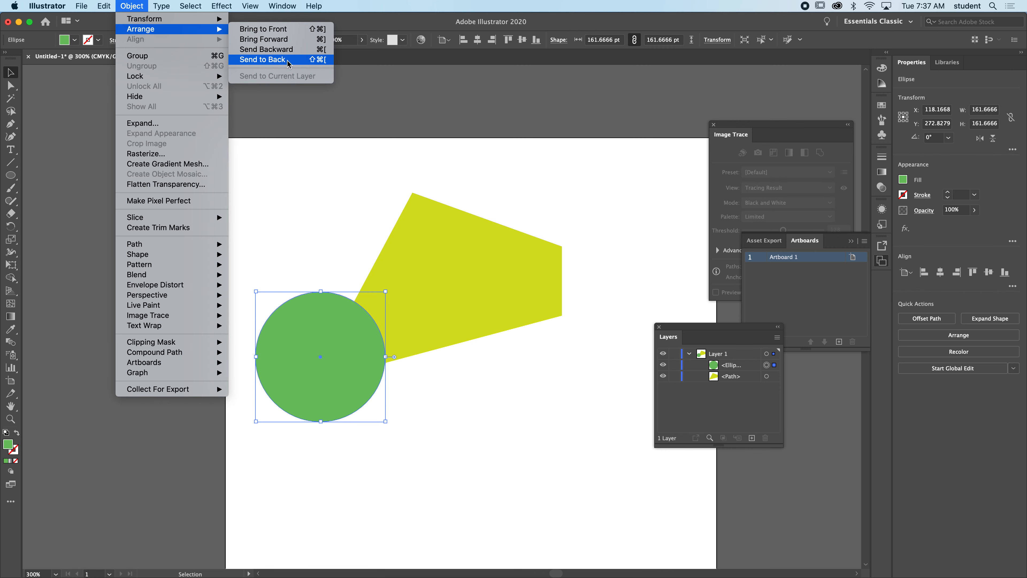
{"action": "left_click", "coordinate": [271, 49]}
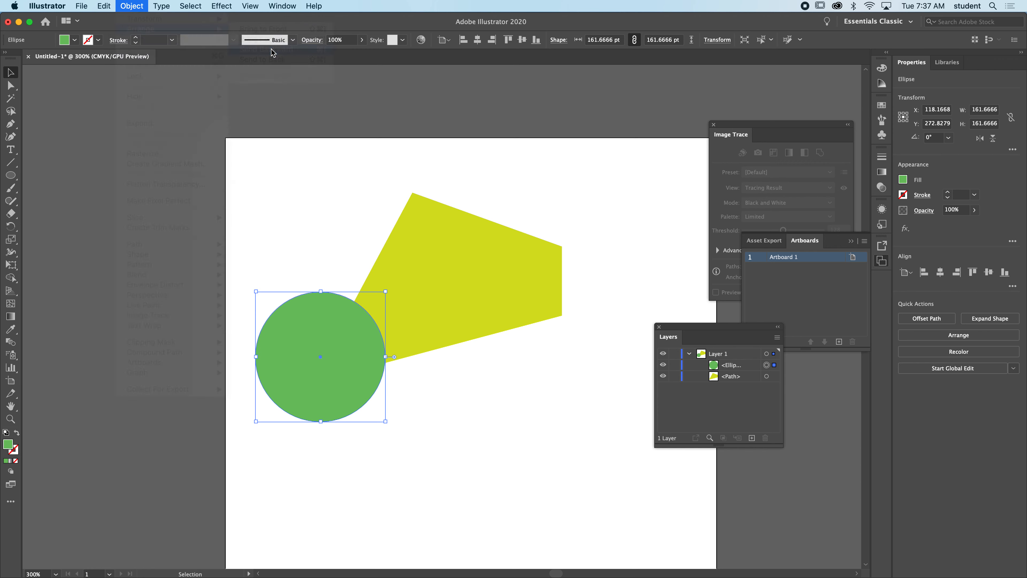
{"action": "left_click", "coordinate": [313, 162]}
- Move the yellow shape over the circle, and shift both shapes together to about X 310 pt, Y 188 pt
{"action": "left_click_drag", "start_coordinate": [426, 254], "coordinate": [350, 344]}
{"action": "left_click_drag", "start_coordinate": [261, 236], "coordinate": [358, 347]}
{"action": "left_click", "coordinate": [334, 267]}
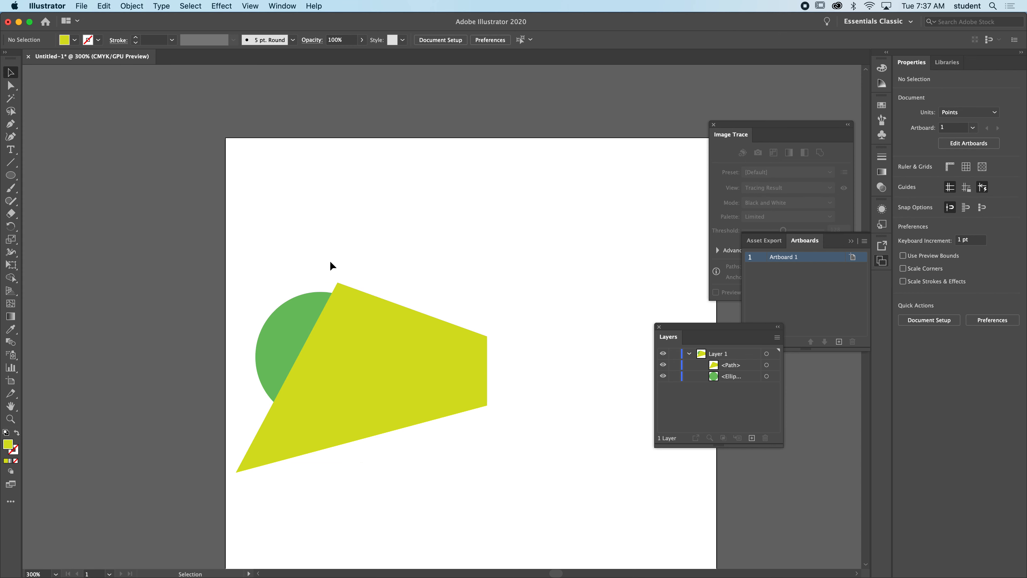
{"action": "left_click_drag", "start_coordinate": [270, 197], "coordinate": [445, 338]}
{"action": "left_click_drag", "start_coordinate": [374, 356], "coordinate": [489, 266]}
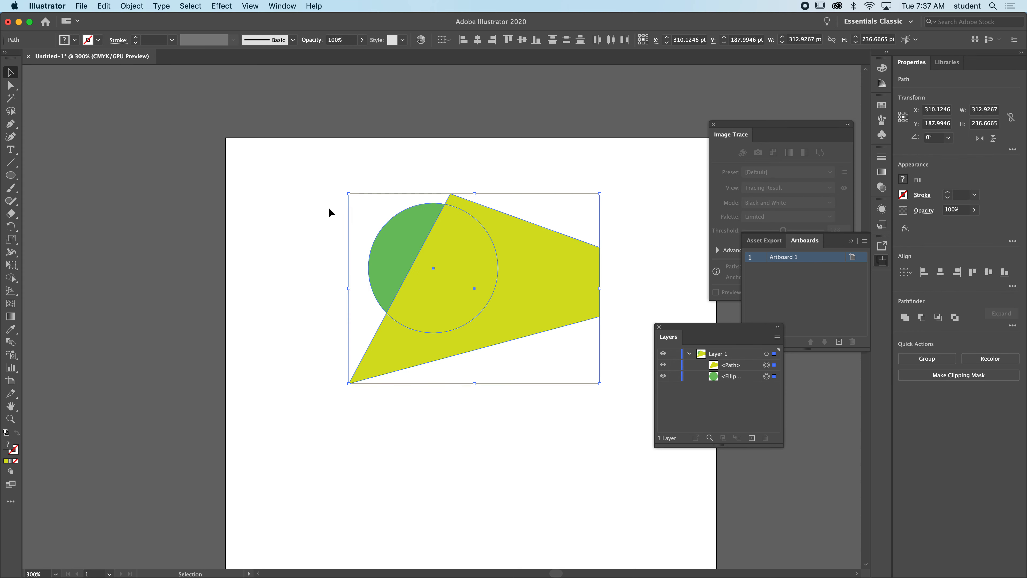
- Move the green circle and the yellow shape separately, placing the circle partly behind the yellow shape's upper-left edge
{"action": "left_click", "coordinate": [333, 213]}
{"action": "left_click_drag", "start_coordinate": [394, 245], "coordinate": [331, 221]}
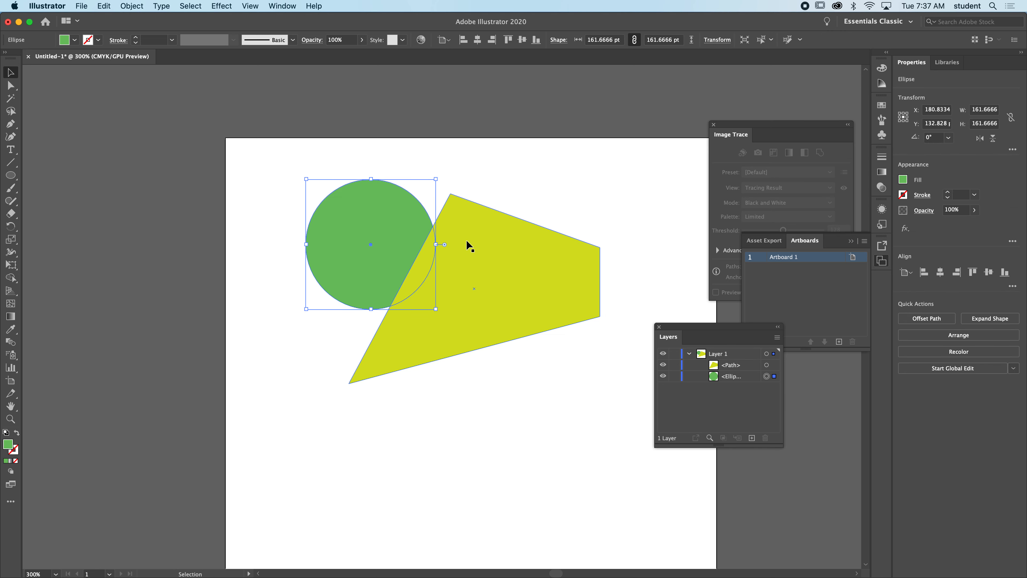
{"action": "left_click_drag", "start_coordinate": [467, 240], "coordinate": [496, 284]}
{"action": "left_click", "coordinate": [251, 185]}
{"action": "left_click_drag", "start_coordinate": [379, 212], "coordinate": [460, 278]}
{"action": "left_click", "coordinate": [339, 262]}
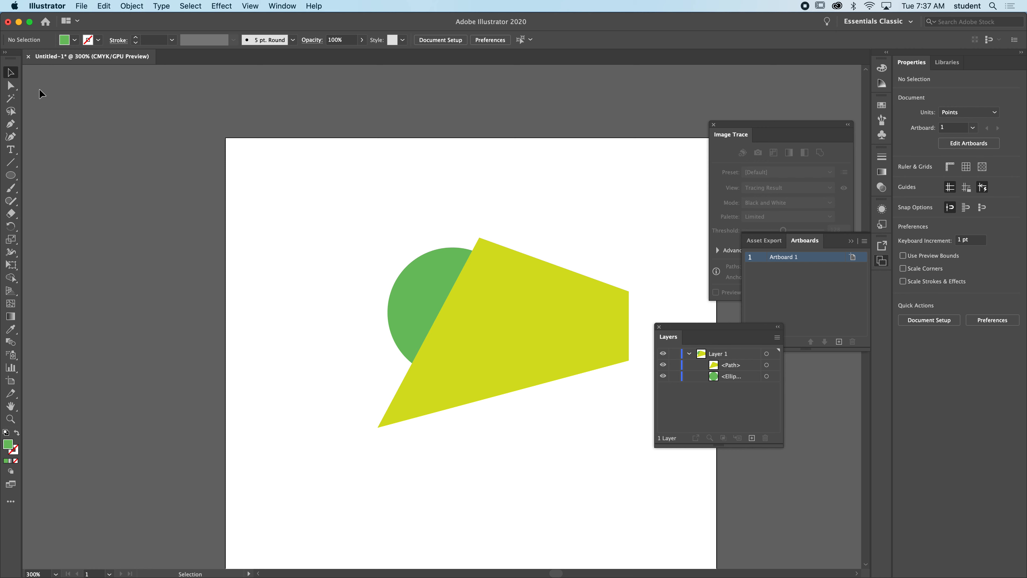
- Move the green circle slightly up and to the left with the Direct Selection tool
{"action": "left_click", "coordinate": [11, 86]}
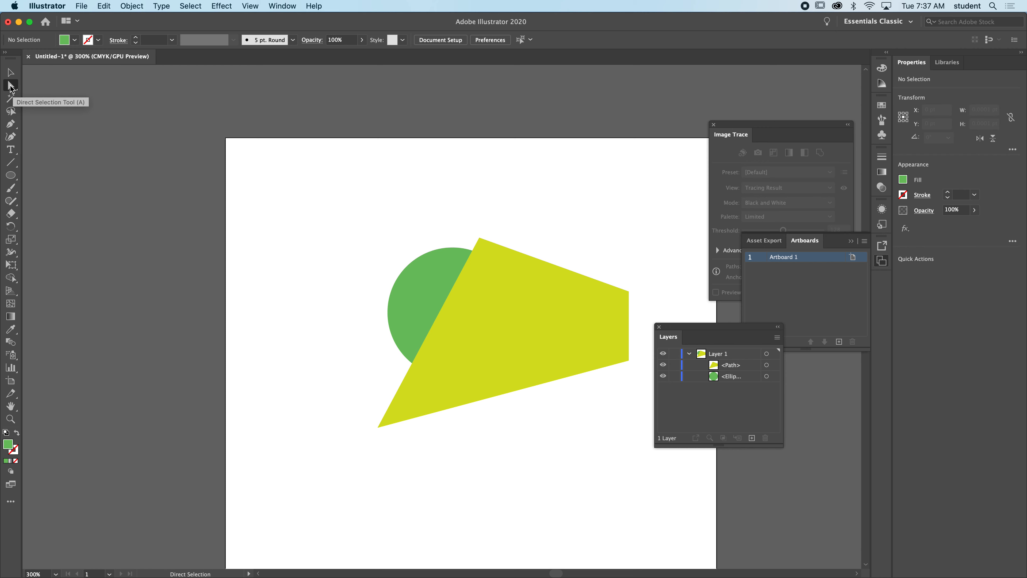
{"action": "left_click_drag", "start_coordinate": [423, 283], "coordinate": [392, 265]}
{"action": "left_click", "coordinate": [435, 260]}
- Draw a star about 196 by 193 pt over the yellow shape's lower edge and fill it with a purple swatch
{"action": "left_click_drag", "start_coordinate": [11, 175], "coordinate": [60, 226]}
{"action": "left_click_drag", "start_coordinate": [491, 383], "coordinate": [532, 456]}
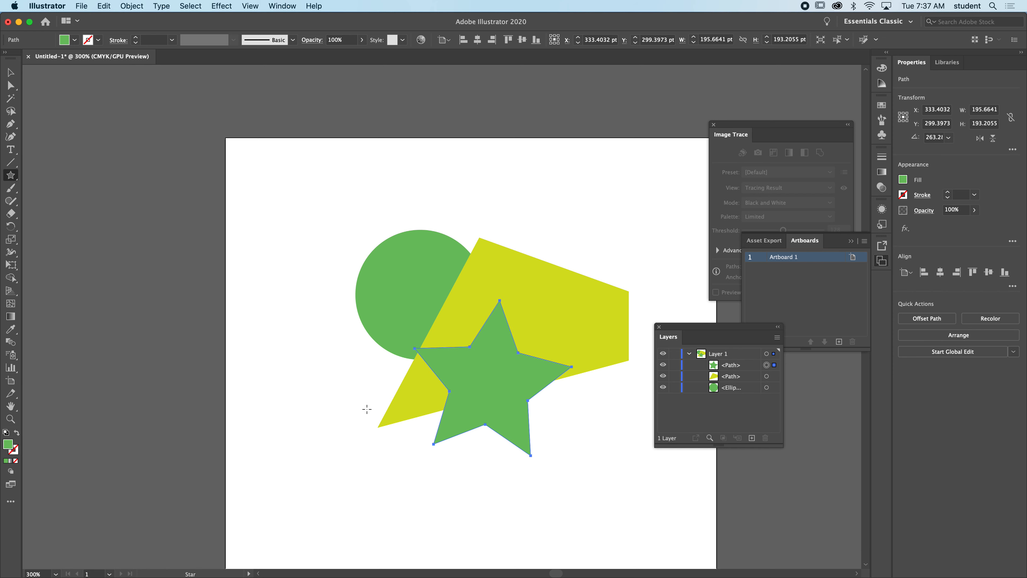
{"action": "left_click", "coordinate": [881, 105]}
{"action": "left_click", "coordinate": [882, 106]}
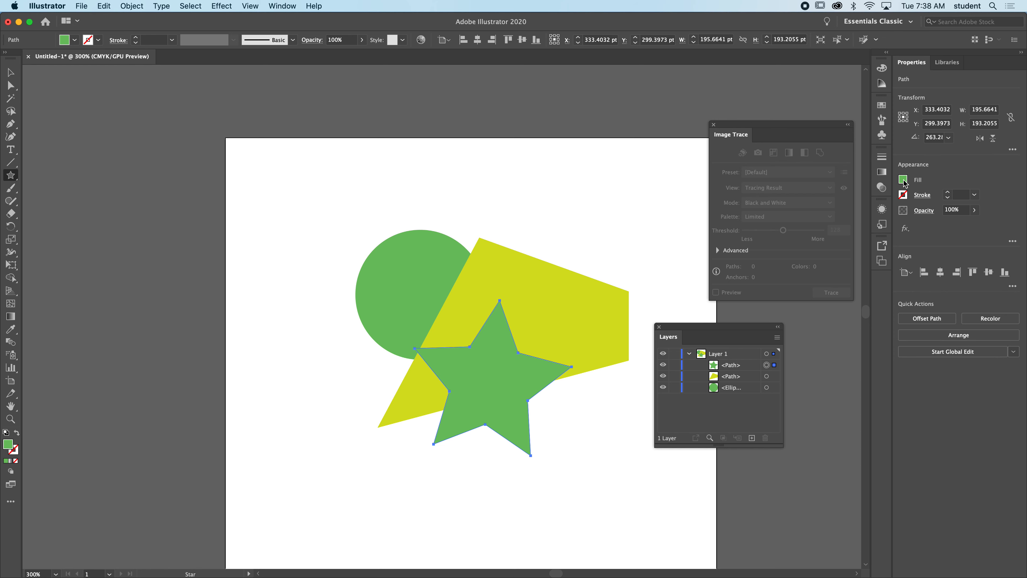
{"action": "left_click", "coordinate": [903, 180]}
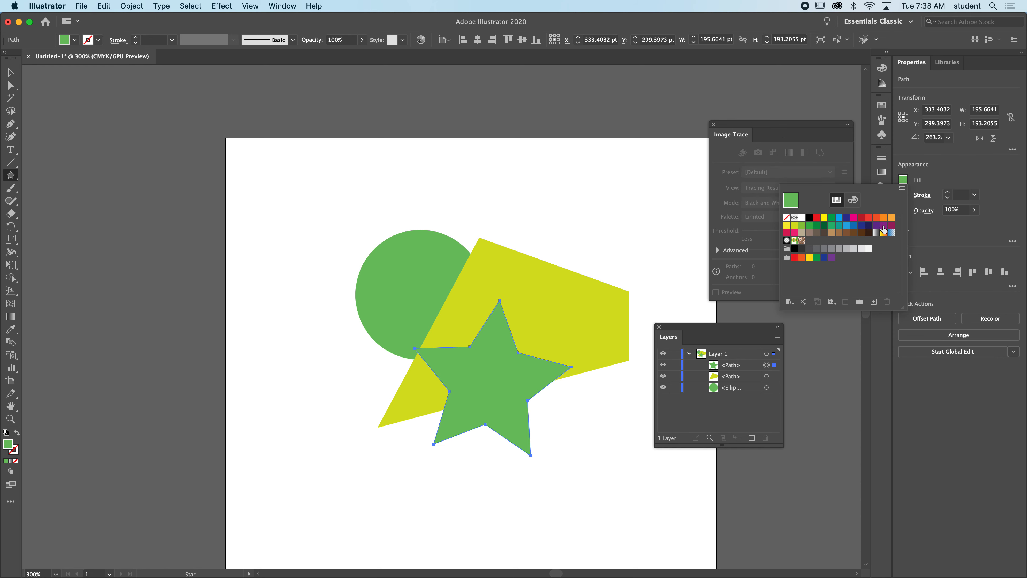
{"action": "left_click", "coordinate": [884, 225]}
{"action": "key", "text": "Escape"}
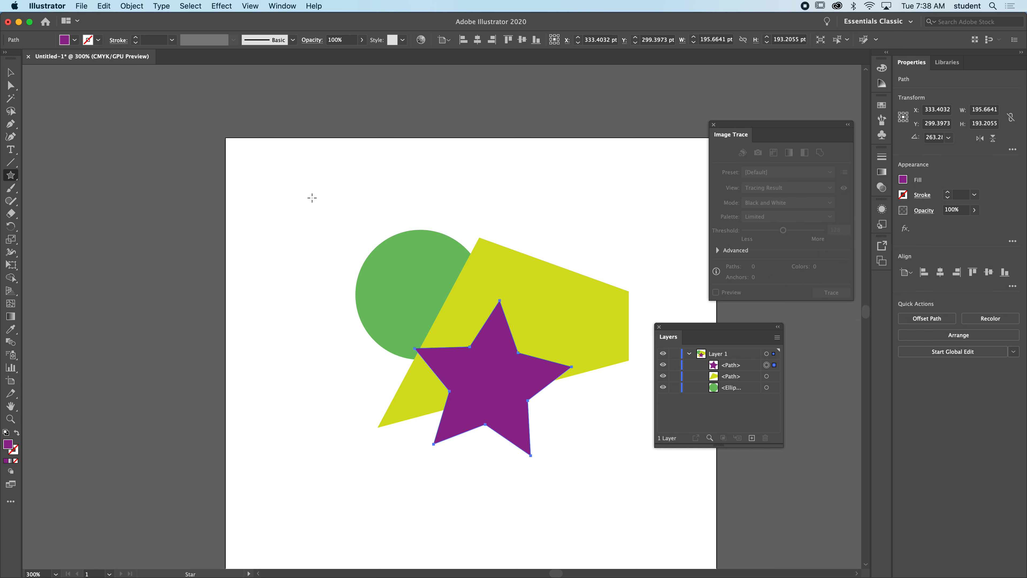
- Shift the purple star slightly to the right, and move all three shapes together toward the artboard's upper-left corner
{"action": "left_click", "coordinate": [293, 188]}
{"action": "left_click", "coordinate": [487, 334]}
{"action": "left_click", "coordinate": [10, 72]}
{"action": "left_click_drag", "start_coordinate": [447, 388], "coordinate": [493, 397]}
{"action": "key", "text": "ctrl+a"}
{"action": "left_click_drag", "start_coordinate": [568, 404], "coordinate": [484, 334]}
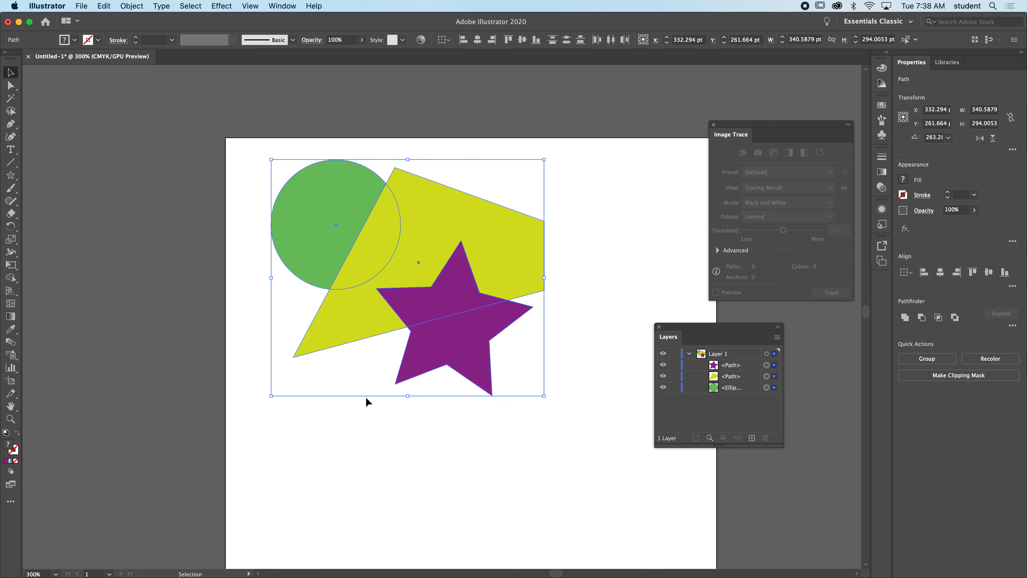
- Move the purple star over the circle and the yellow shape to about X 188 pt, Y 147 pt, and send it backward one level
{"action": "left_click", "coordinate": [383, 395]}
{"action": "left_click_drag", "start_coordinate": [441, 305], "coordinate": [361, 236]}
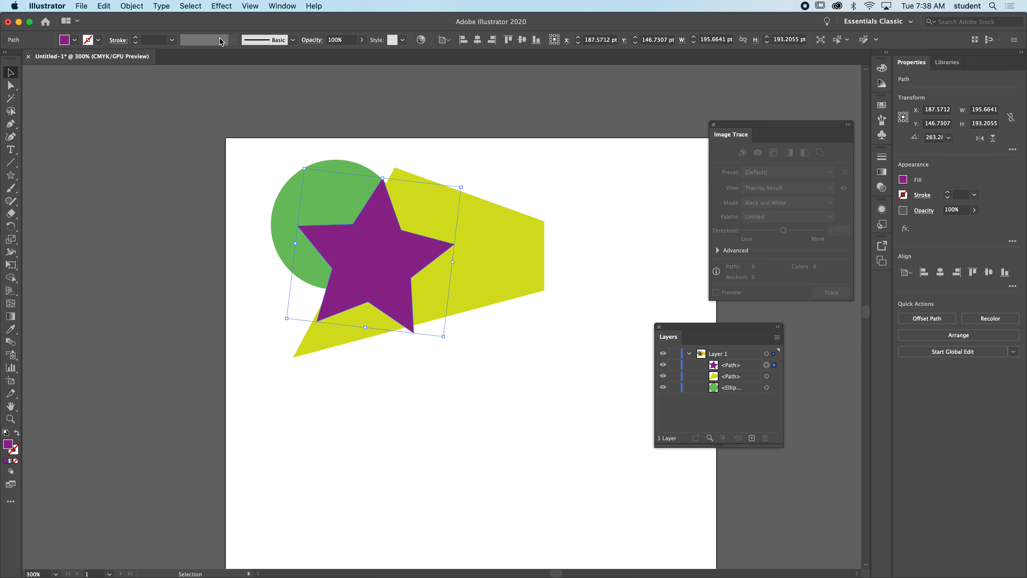
{"action": "left_click", "coordinate": [132, 5]}
{"action": "mouse_move", "coordinate": [143, 32]}
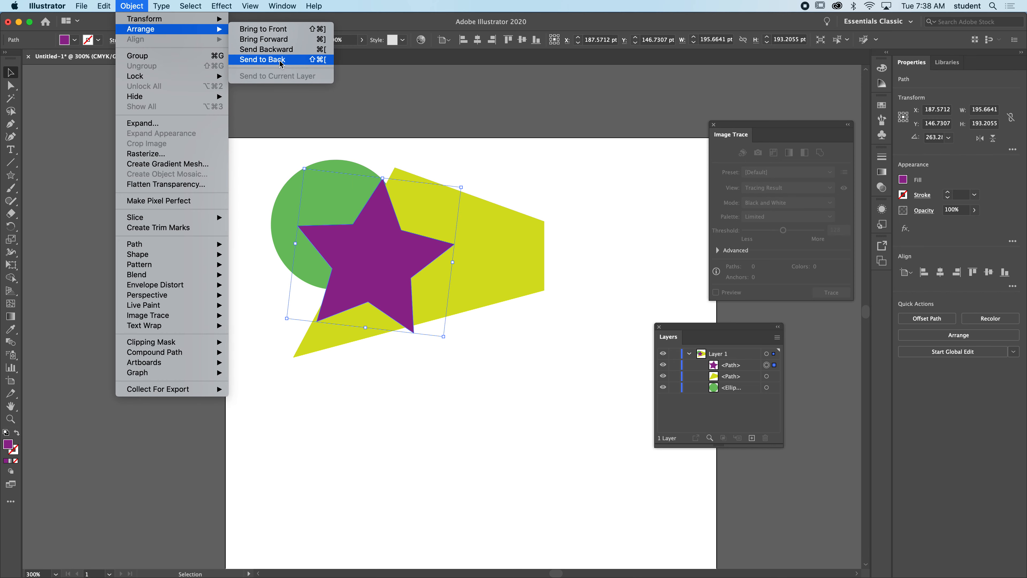
{"action": "left_click", "coordinate": [267, 49]}
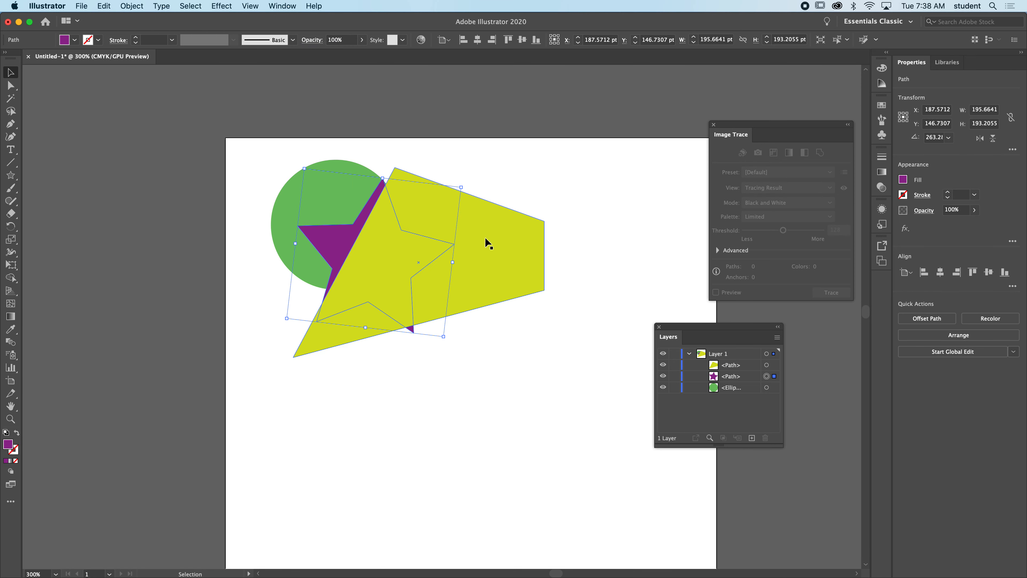
- Bring the green circle to the front and place it over the yellow shape's lower edge at about X 290 pt, Y 213 pt
{"action": "left_click", "coordinate": [296, 192]}
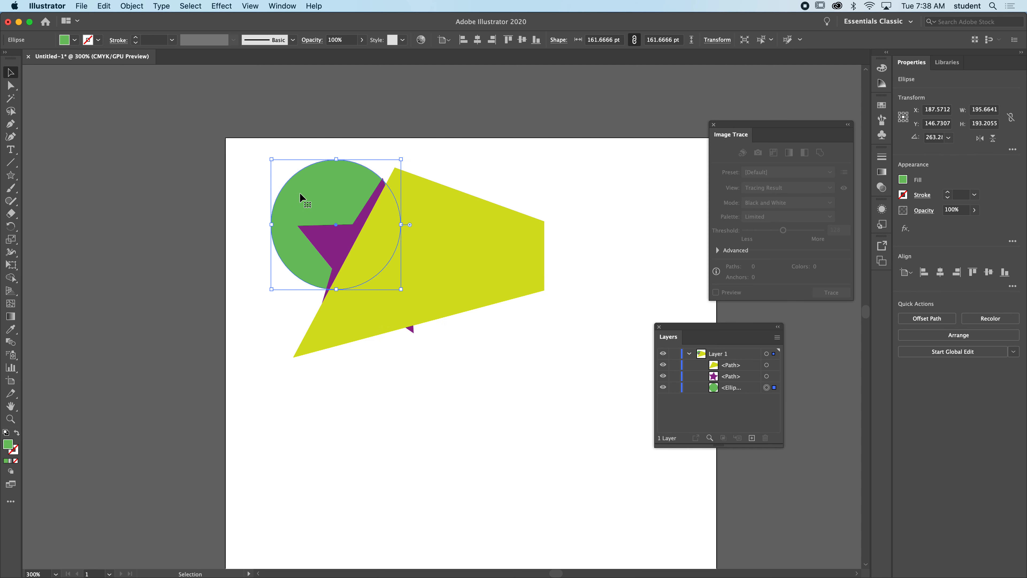
{"action": "left_click_drag", "start_coordinate": [311, 200], "coordinate": [274, 252]}
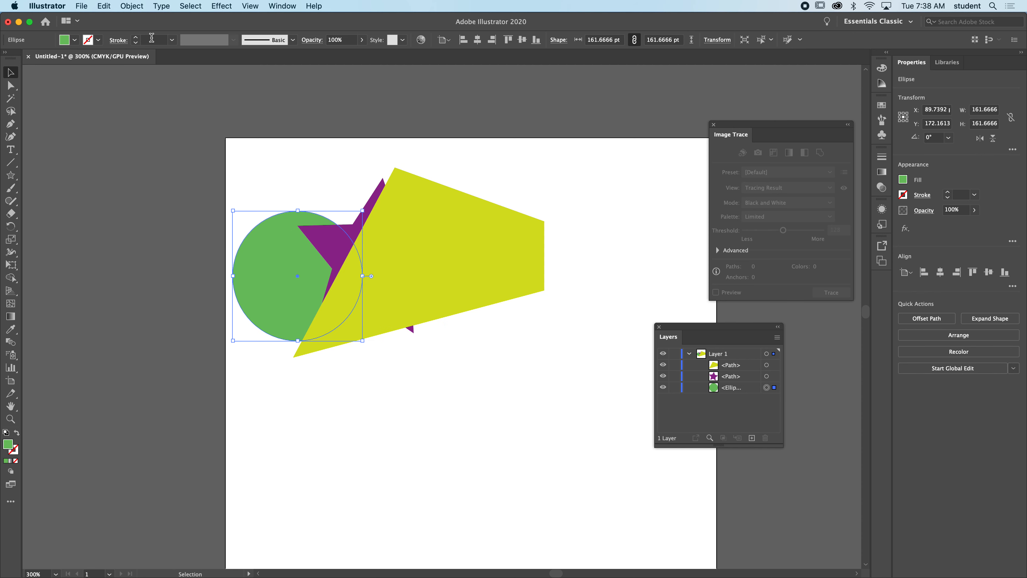
{"action": "left_click", "coordinate": [132, 5]}
{"action": "mouse_move", "coordinate": [161, 28]}
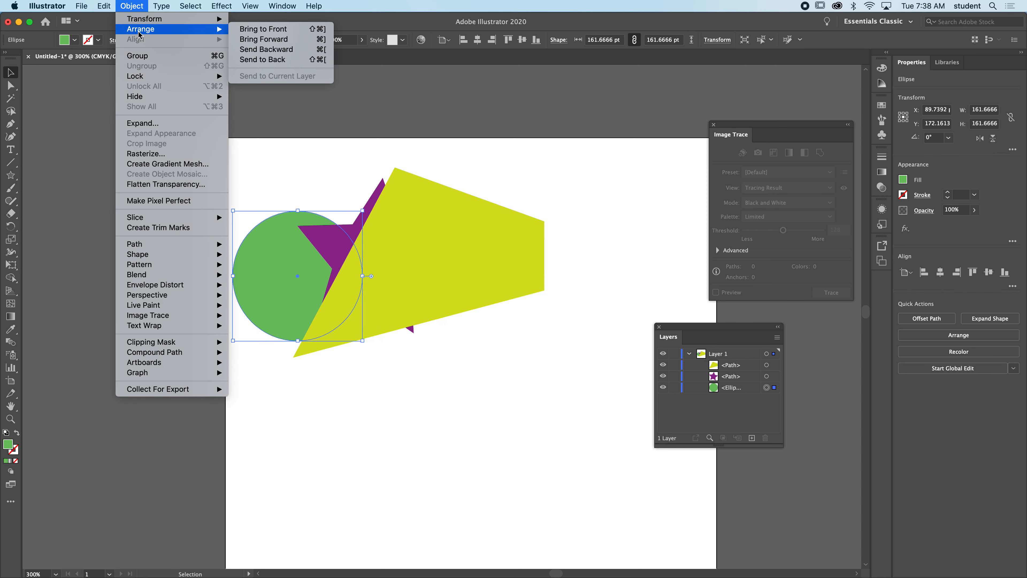
{"action": "left_click", "coordinate": [270, 30]}
{"action": "left_click_drag", "start_coordinate": [298, 270], "coordinate": [457, 271]}
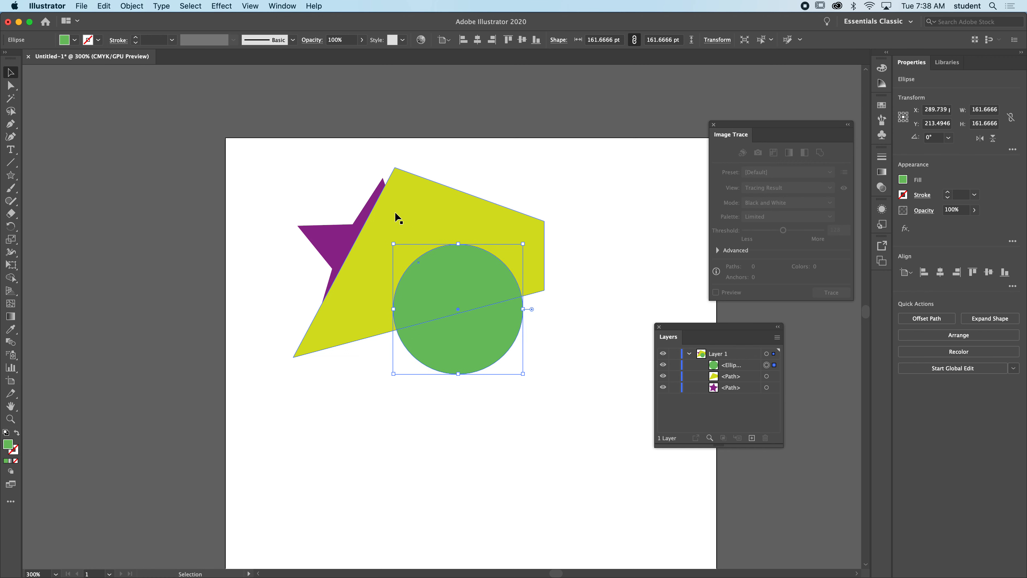
- Move the yellow shape down slightly, and shift all three shapes together toward the artboard's centre
{"action": "left_click_drag", "start_coordinate": [402, 211], "coordinate": [406, 230]}
{"action": "left_click_drag", "start_coordinate": [283, 158], "coordinate": [451, 292]}
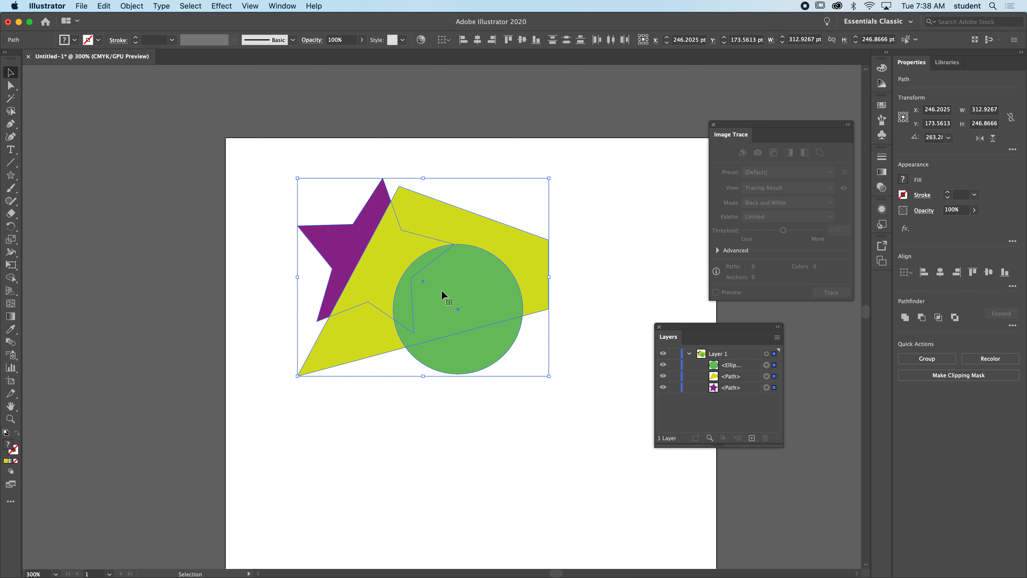
{"action": "left_click_drag", "start_coordinate": [457, 281], "coordinate": [497, 312]}
{"action": "left_click", "coordinate": [307, 234]}
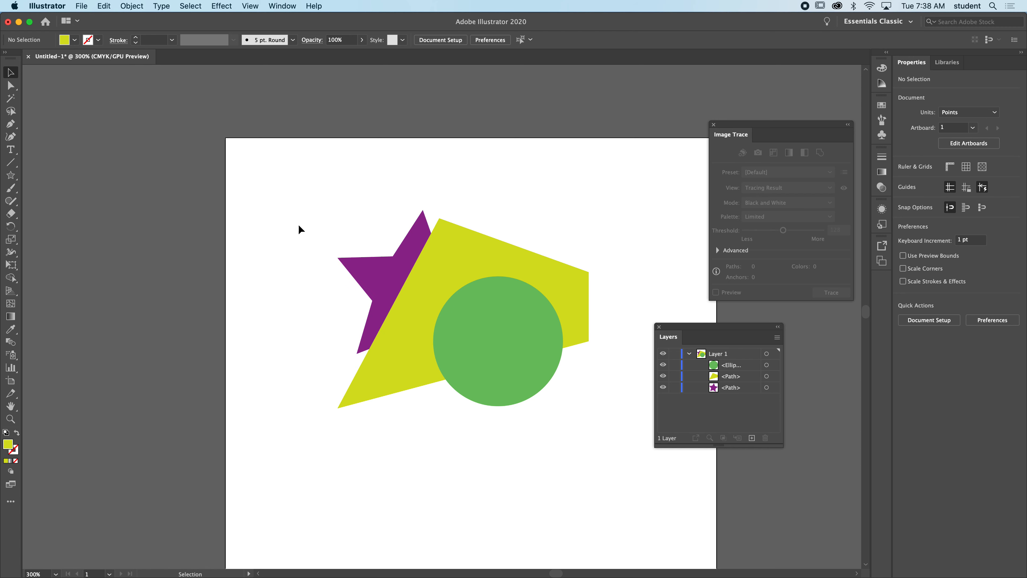